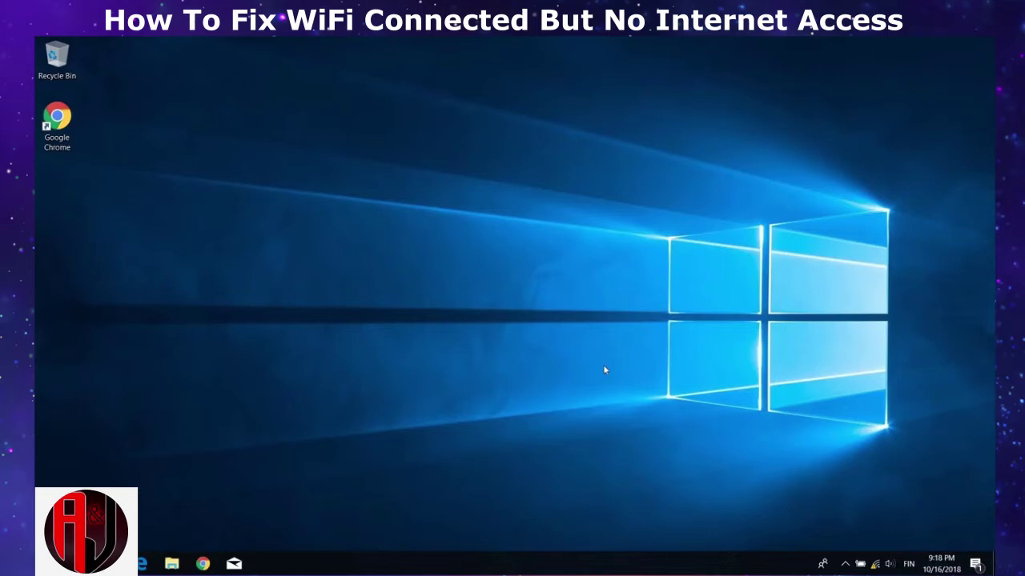
- Run network troubleshooting from the tray icon, note the broadband modem warning, then dismiss it
right_click(876, 565)
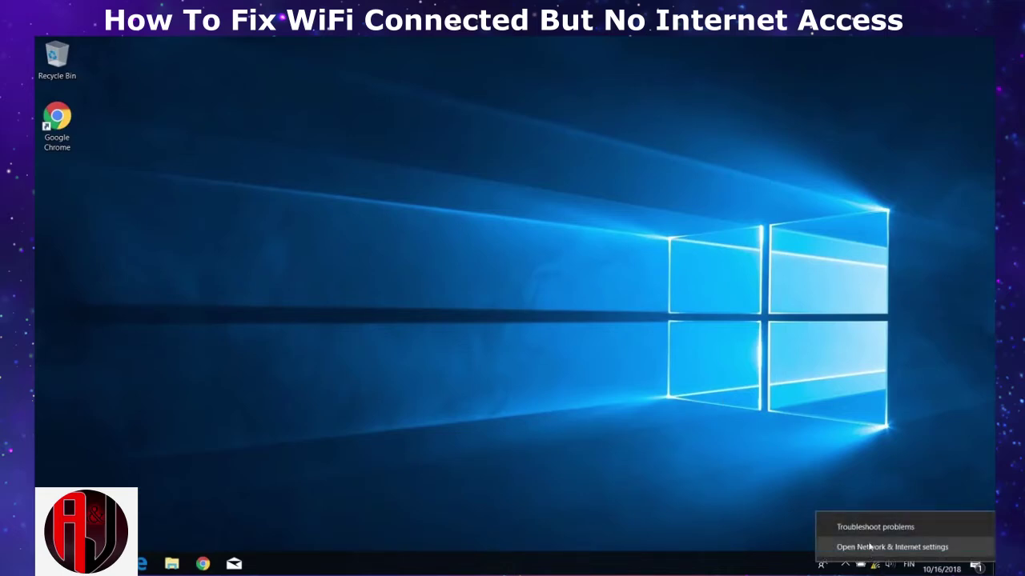
left_click(876, 528)
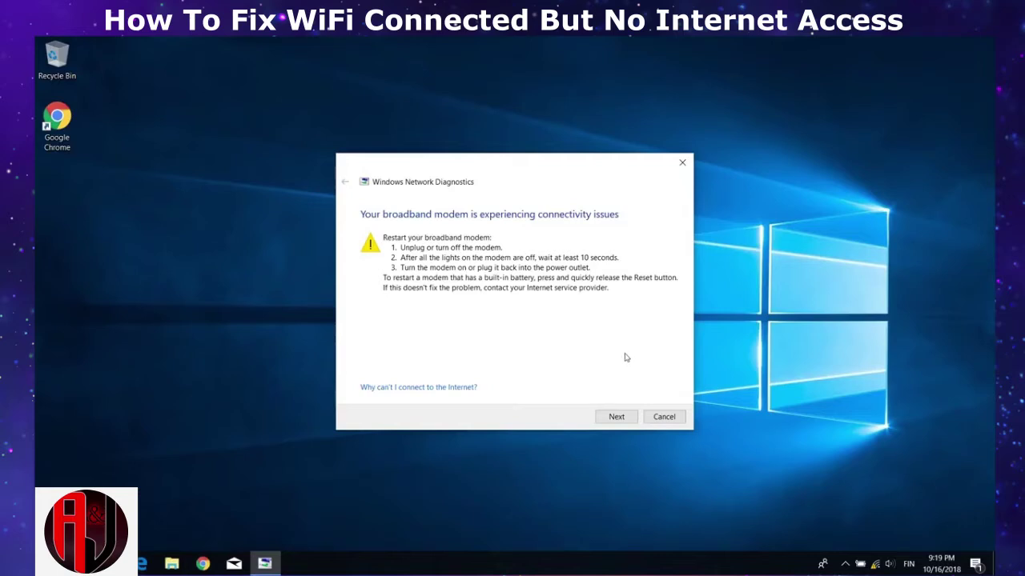
left_click(664, 418)
left_click(47, 562)
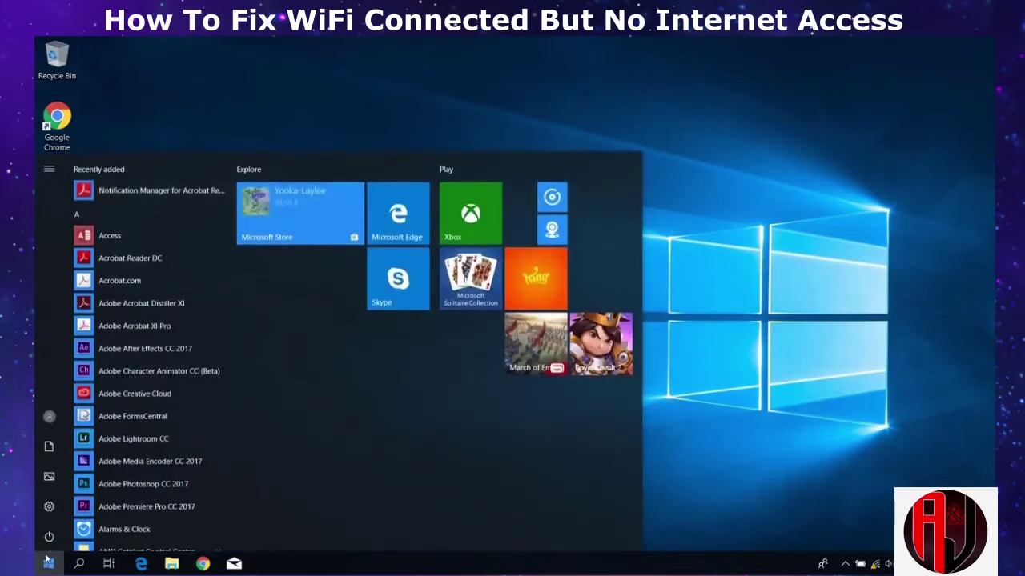
- Run the Internet Connections troubleshooter from Settings > Update & Security > Troubleshoot
left_click(48, 506)
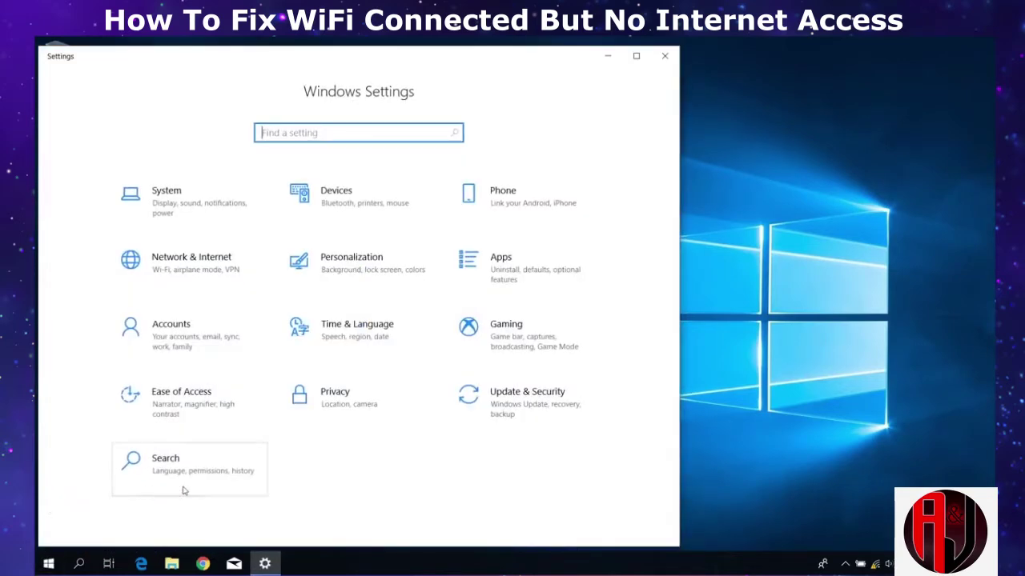
left_click(503, 413)
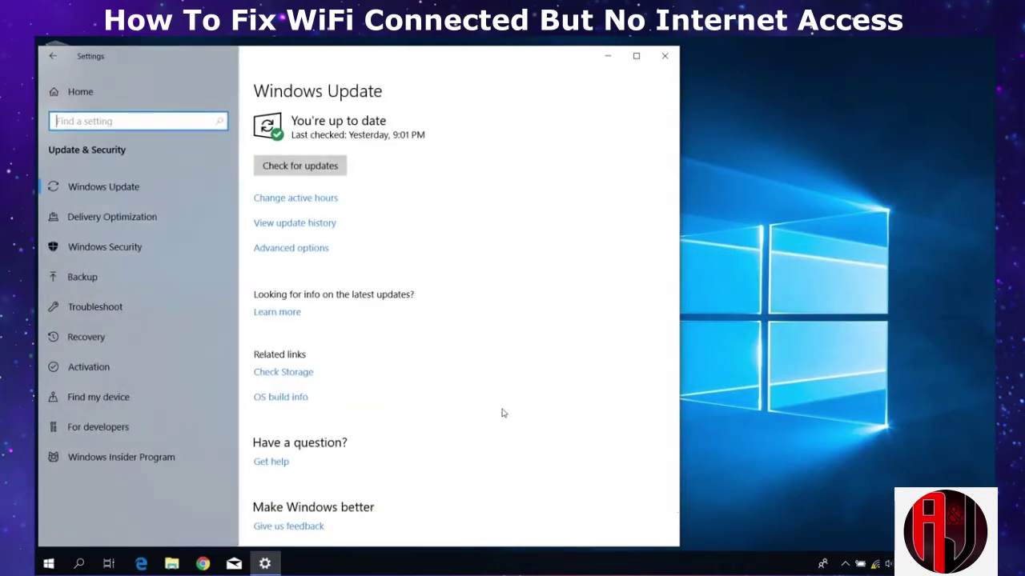
left_click(123, 306)
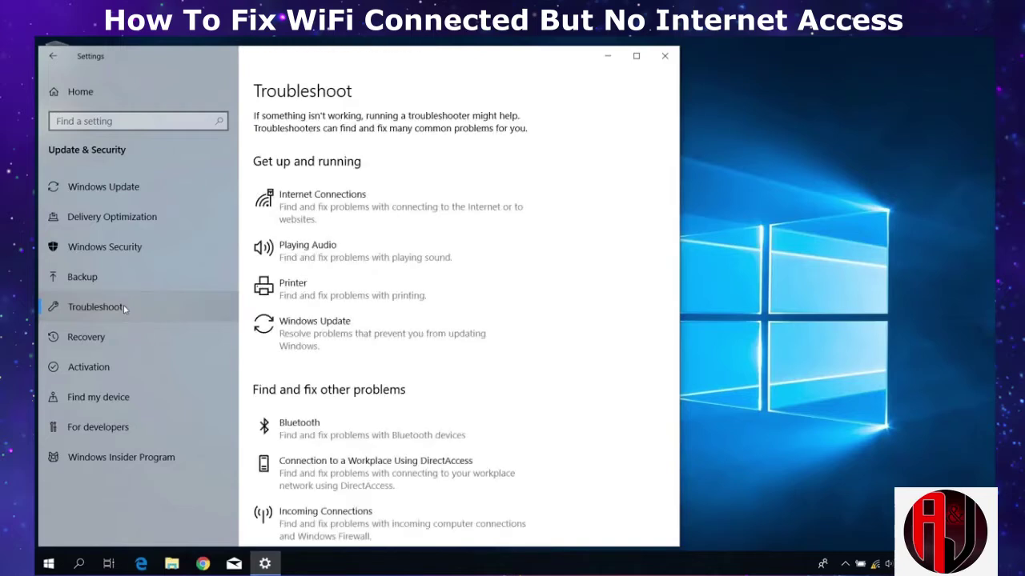
left_click(342, 225)
left_click(436, 254)
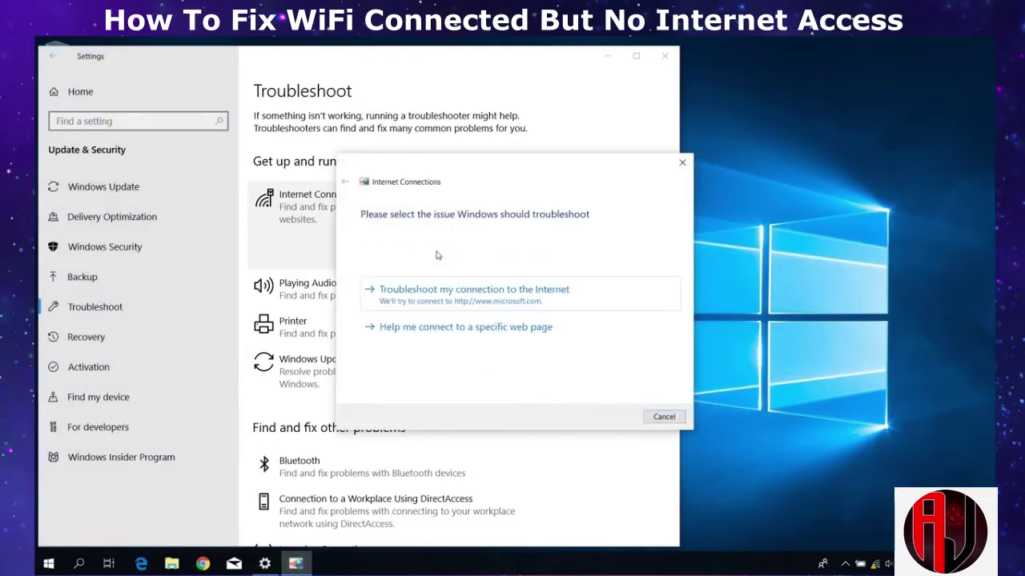
- Troubleshoot the connection to the Internet, note the router problem, then close the troubleshooter and Settings
left_click(463, 290)
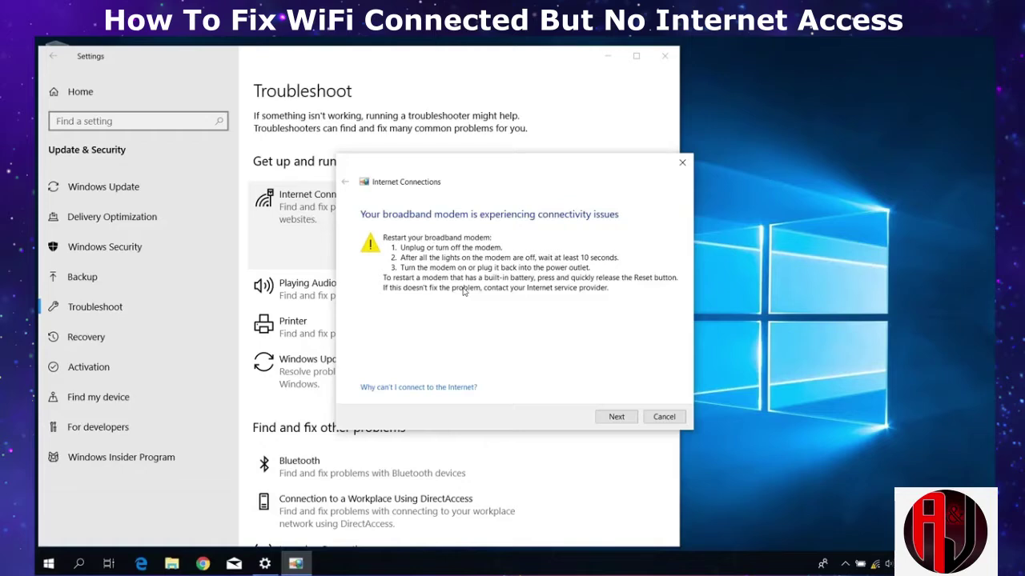
left_click(615, 416)
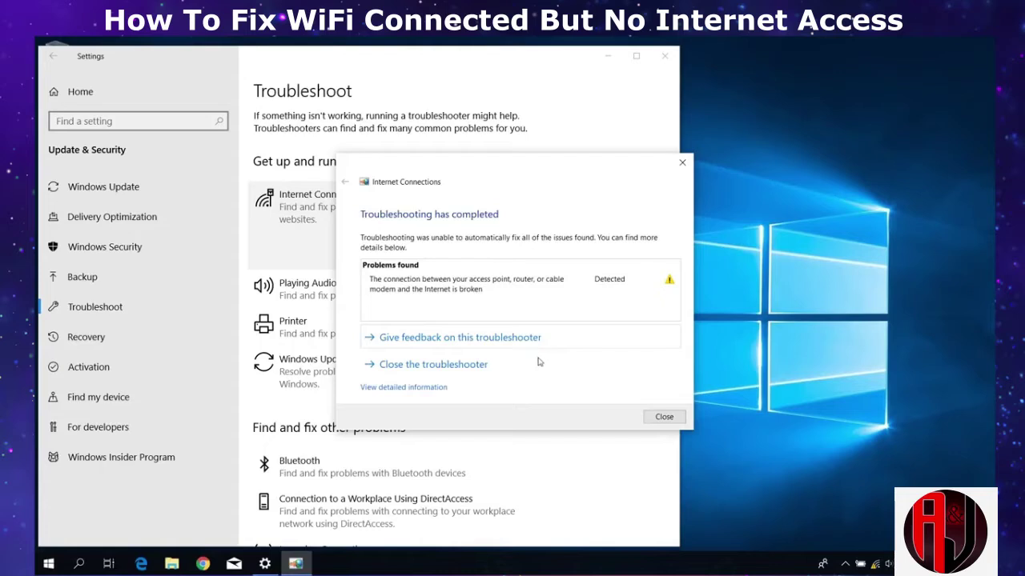
mouse_move(536, 287)
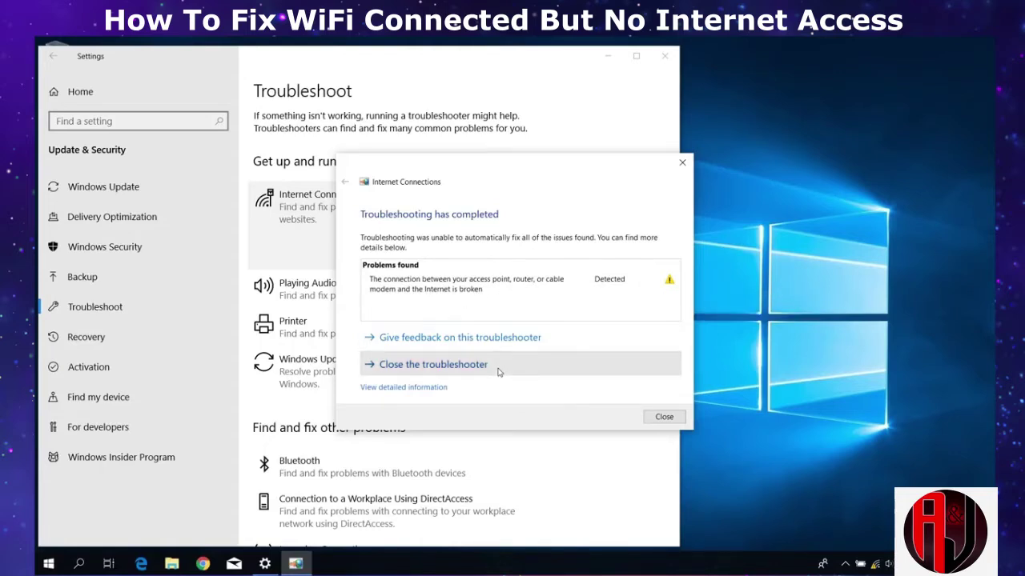
left_click(498, 370)
left_click(665, 56)
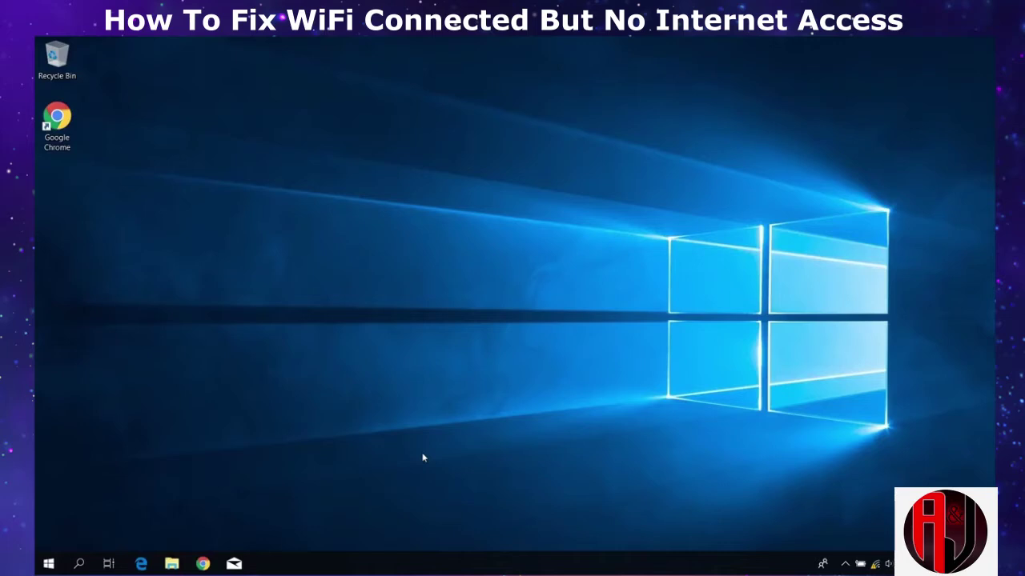
left_click(48, 564)
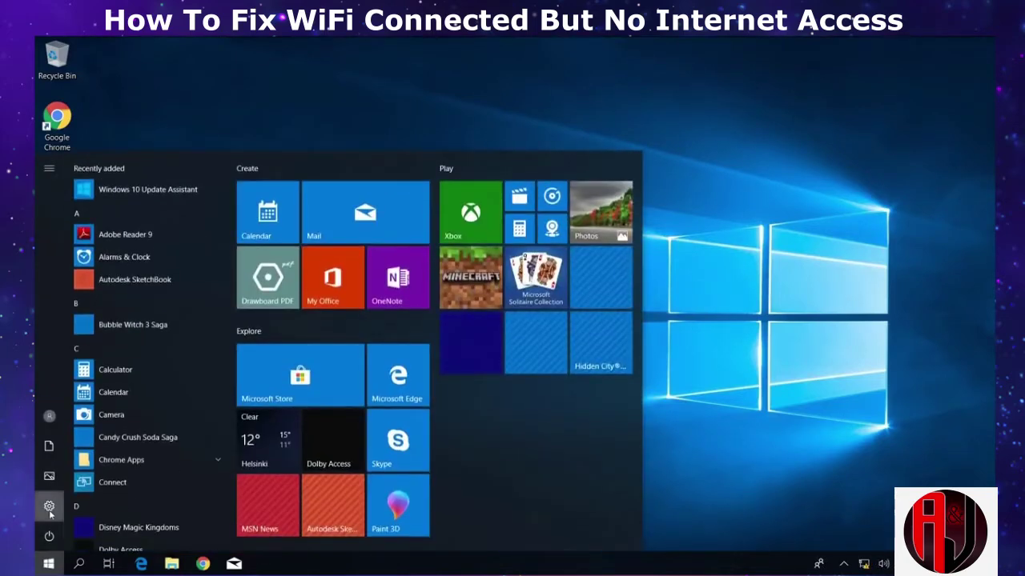
- Go to the Network & Internet status page in Settings and open Network reset
left_click(49, 507)
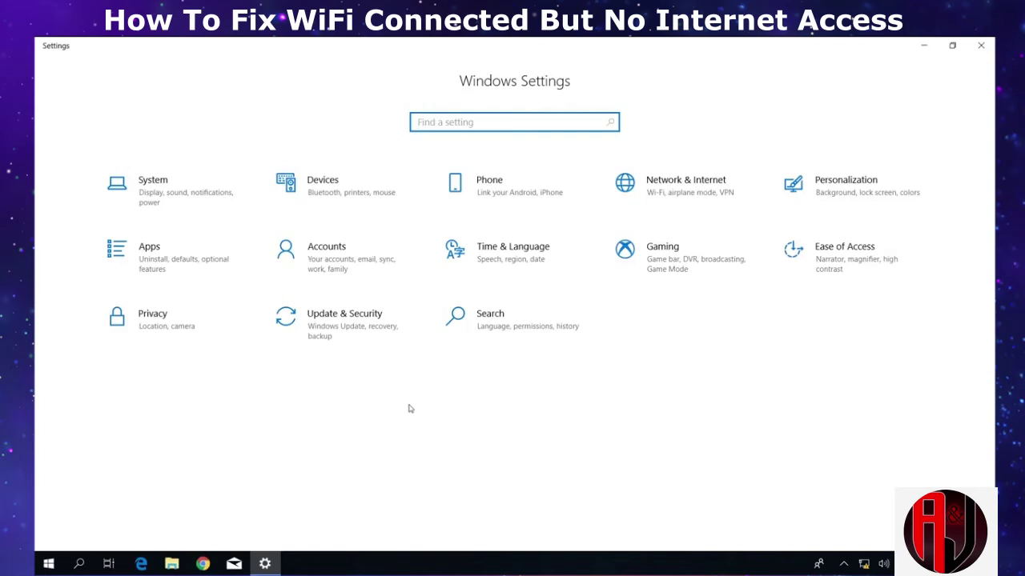
left_click(662, 202)
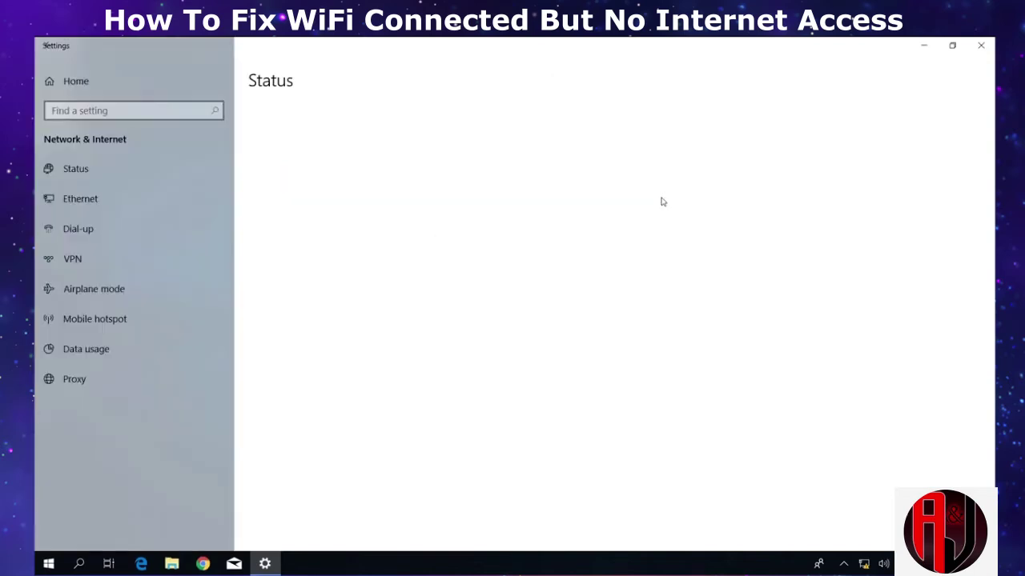
scroll(560, 312, "down", 1)
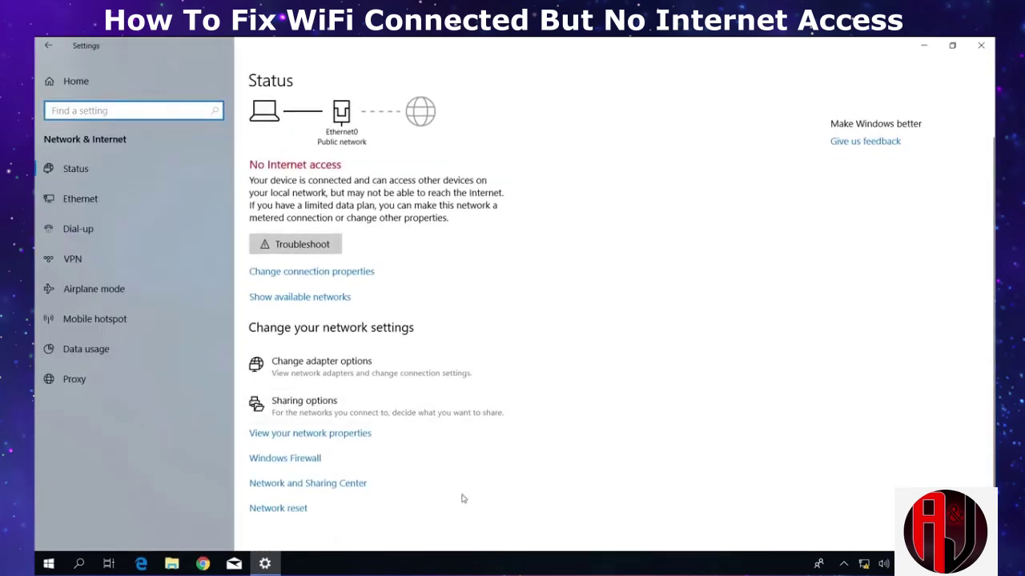
left_click(280, 512)
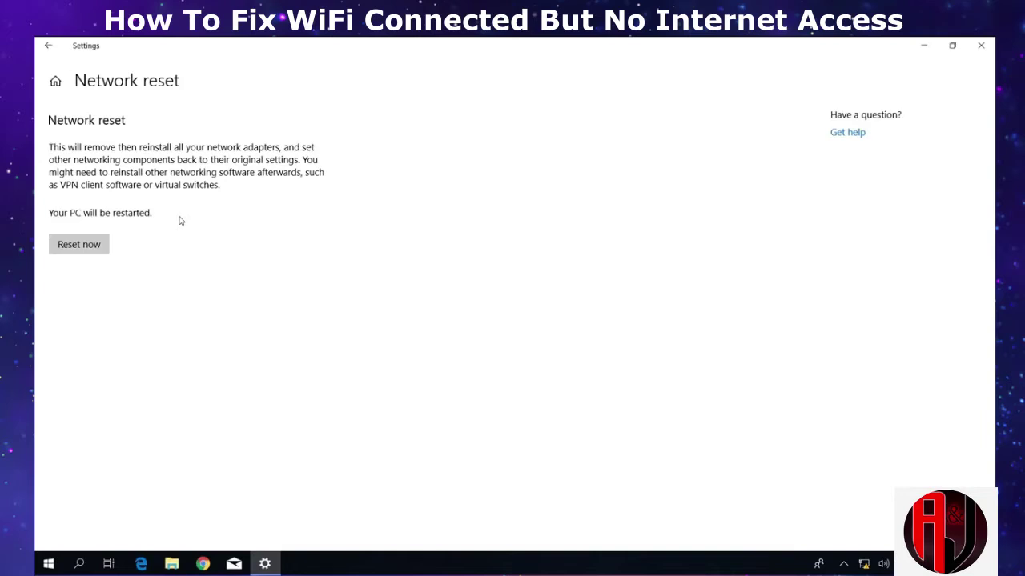
left_click(88, 249)
- Confirm the network reset and dismiss the sign-out notice so Windows restarts
left_click(453, 325)
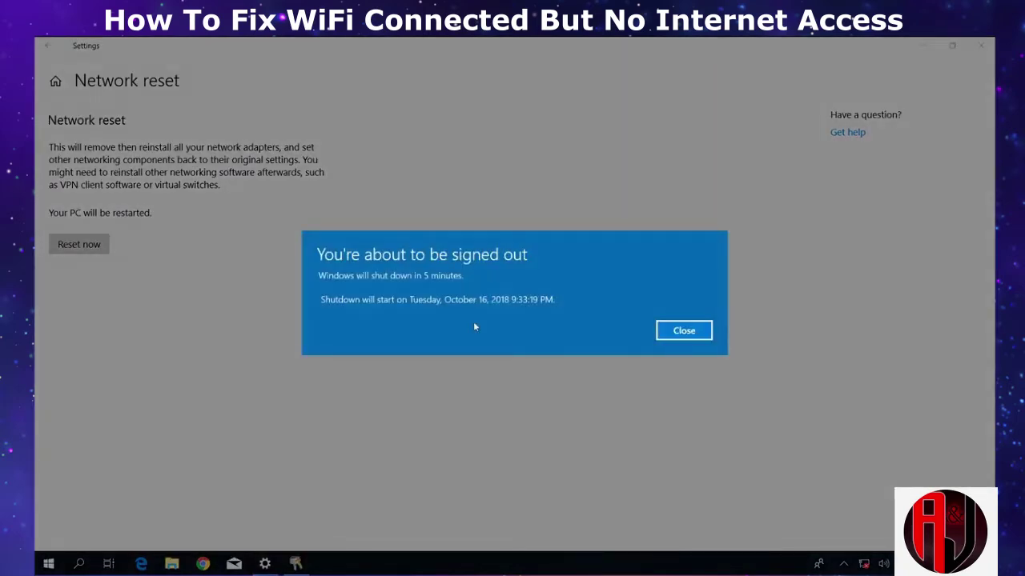
left_click(691, 329)
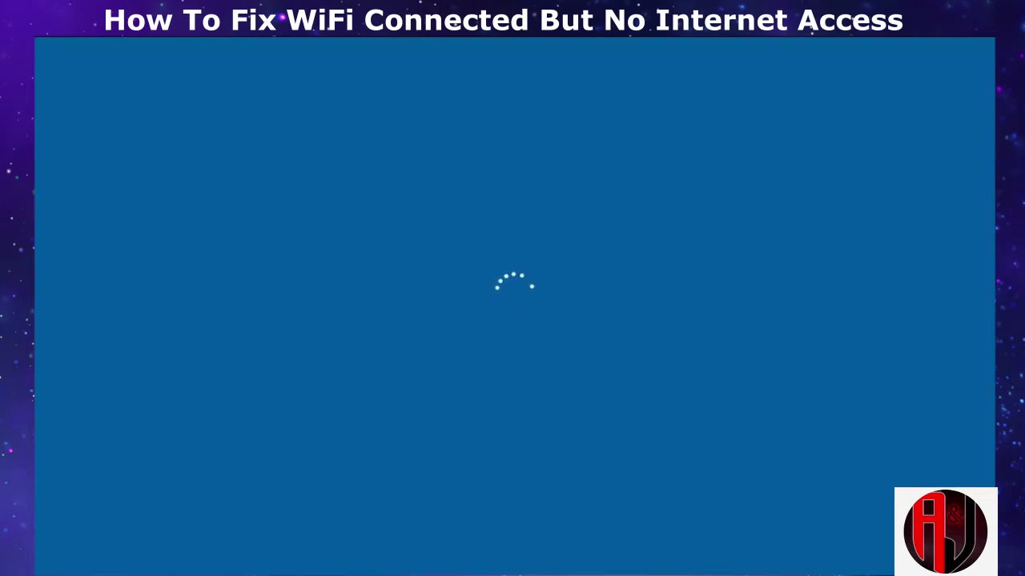
- Sign back in with the account password and dismiss the network discoverability prompt
key("space")
type("••••")
key("Return")
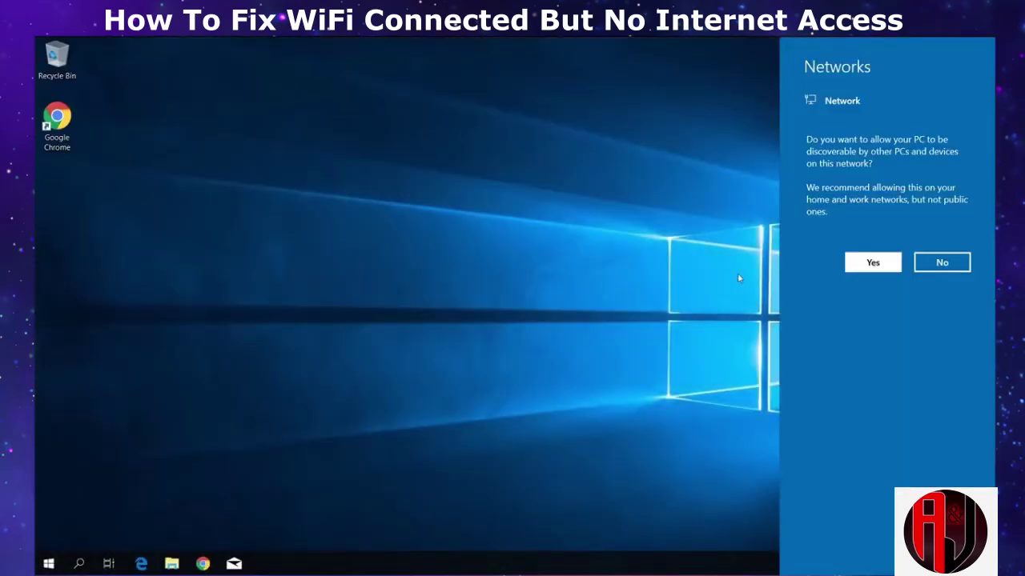
left_click(739, 278)
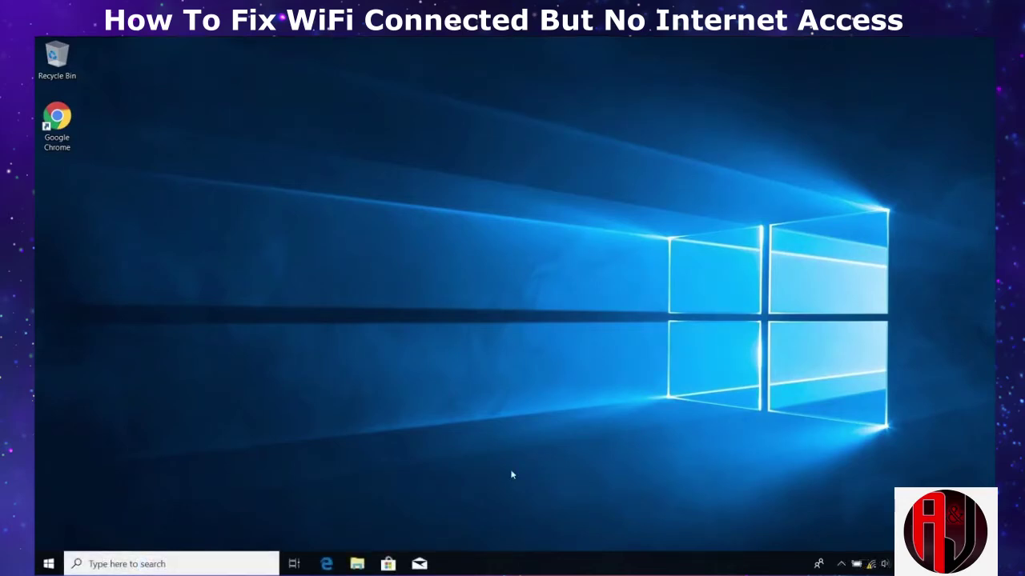
- Search for cmd and launch Command Prompt as administrator
left_click(176, 564)
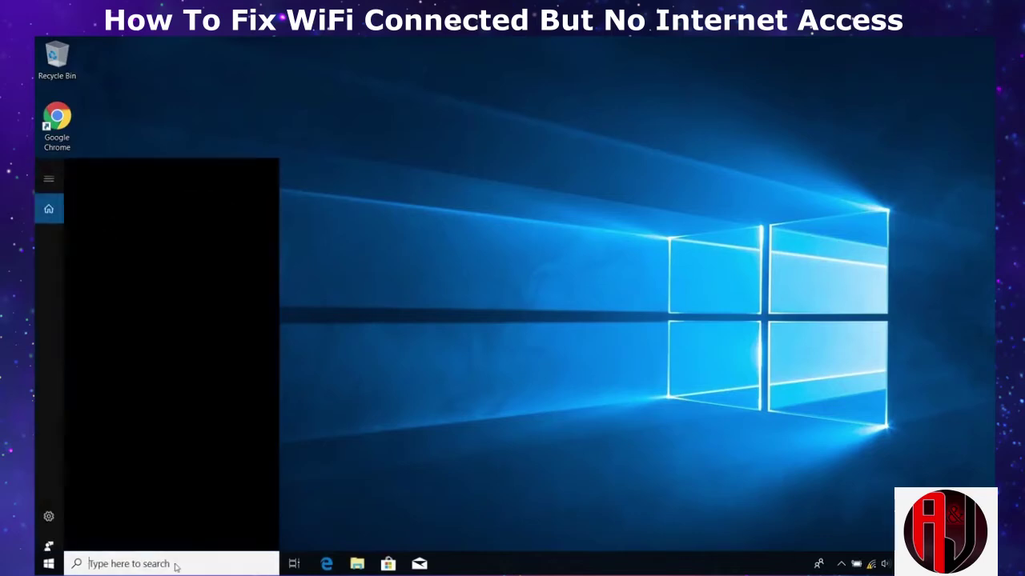
type("cmd")
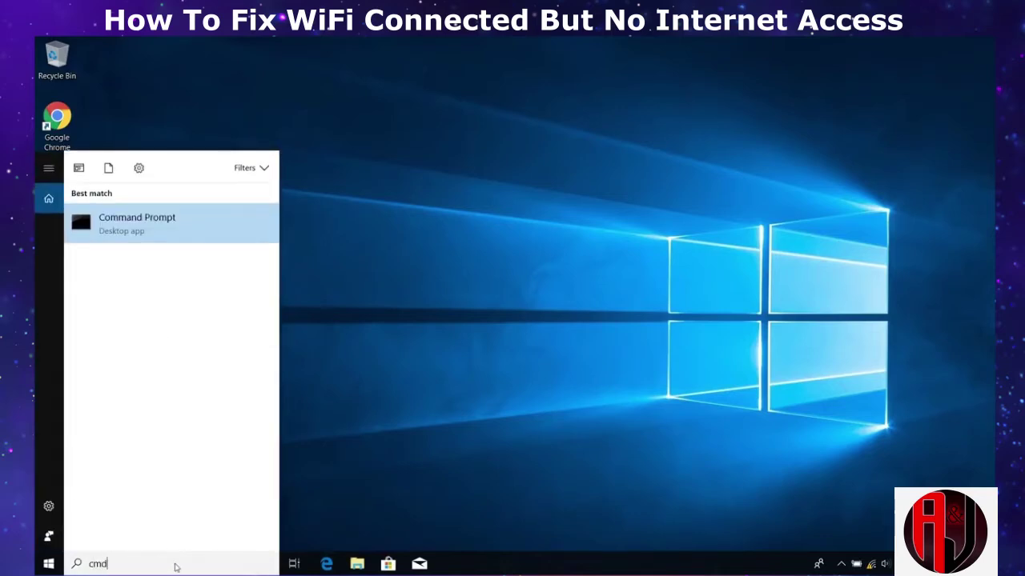
right_click(139, 230)
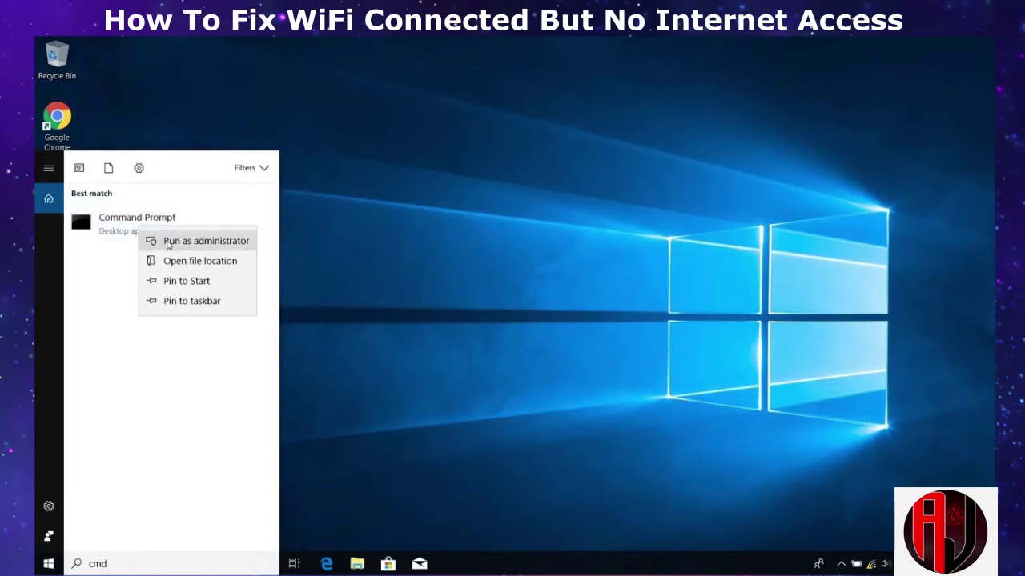
left_click(167, 241)
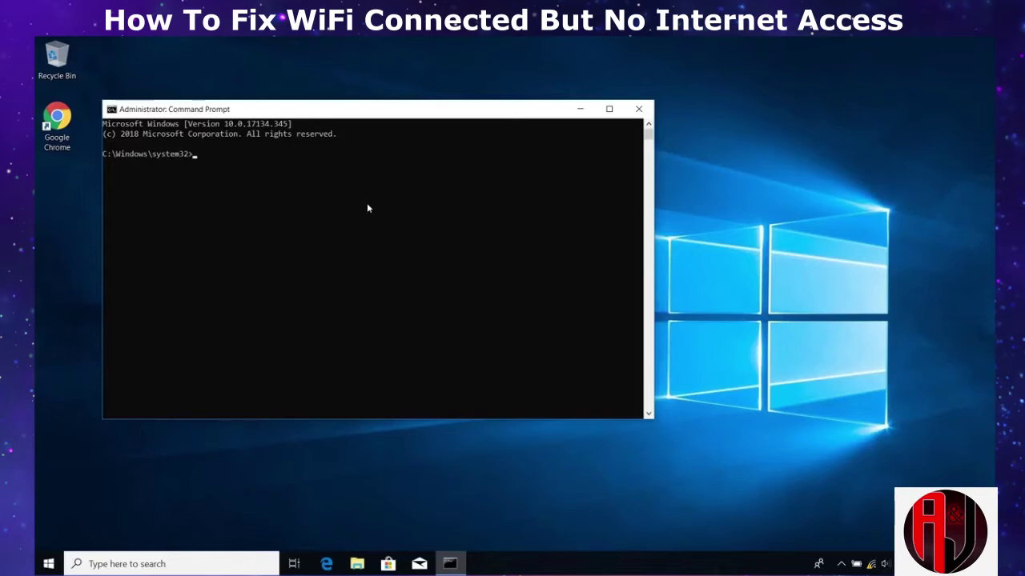
- Run netsh winsock reset and then netsh int ip reset
type("netsh")
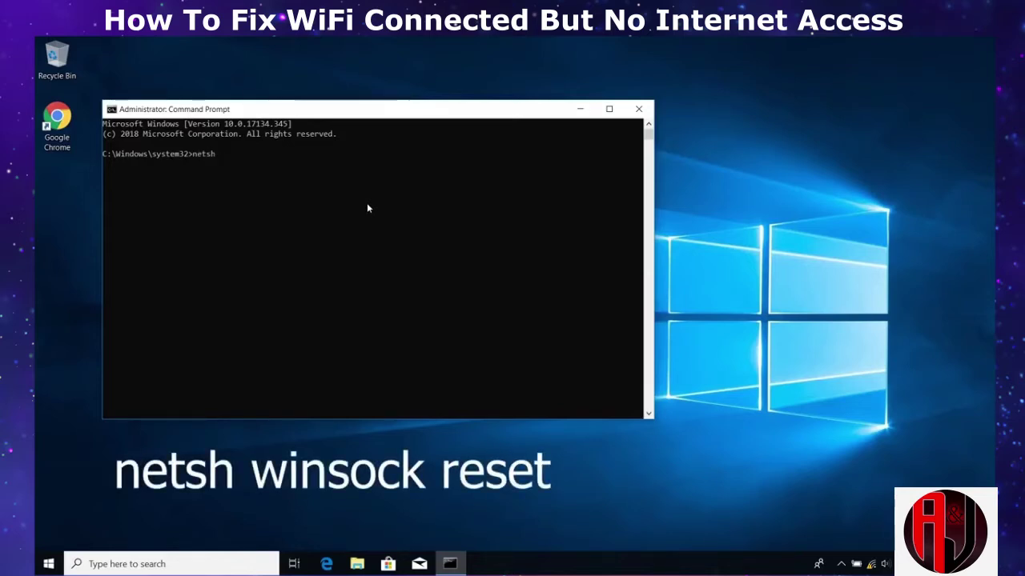
type(" winsock reset")
key("Return")
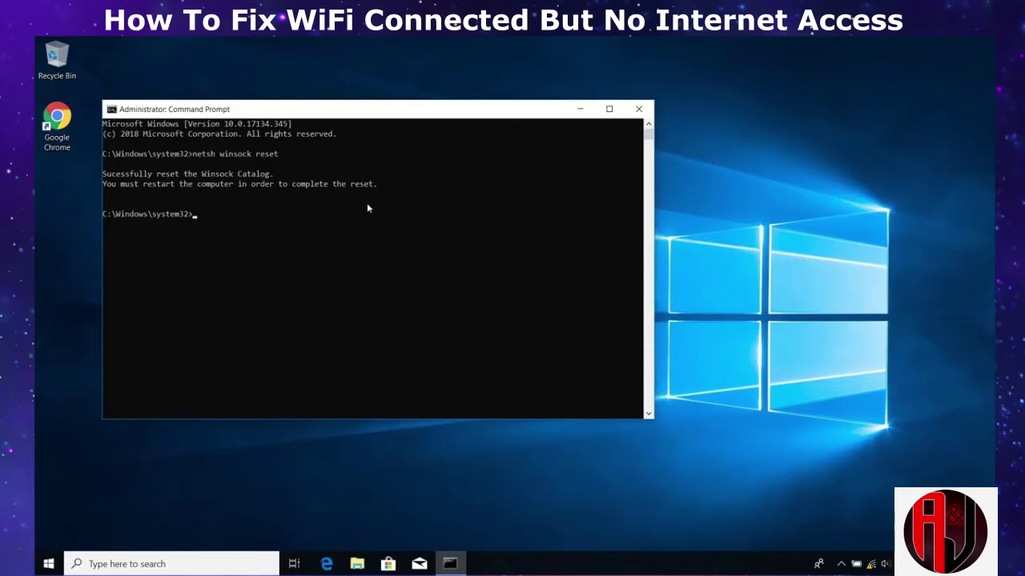
type("netsh in")
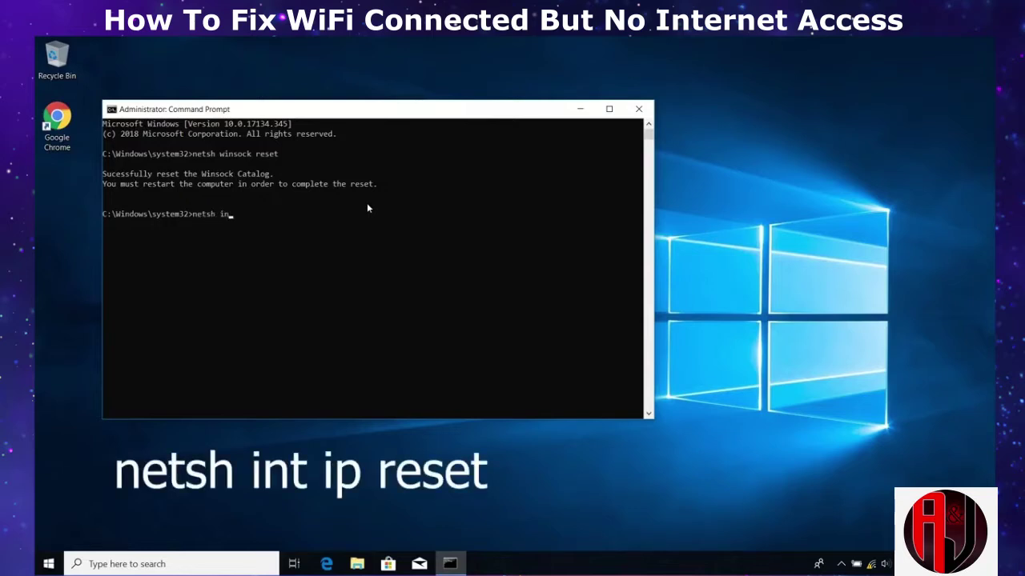
type("t ip reset")
key("Return")
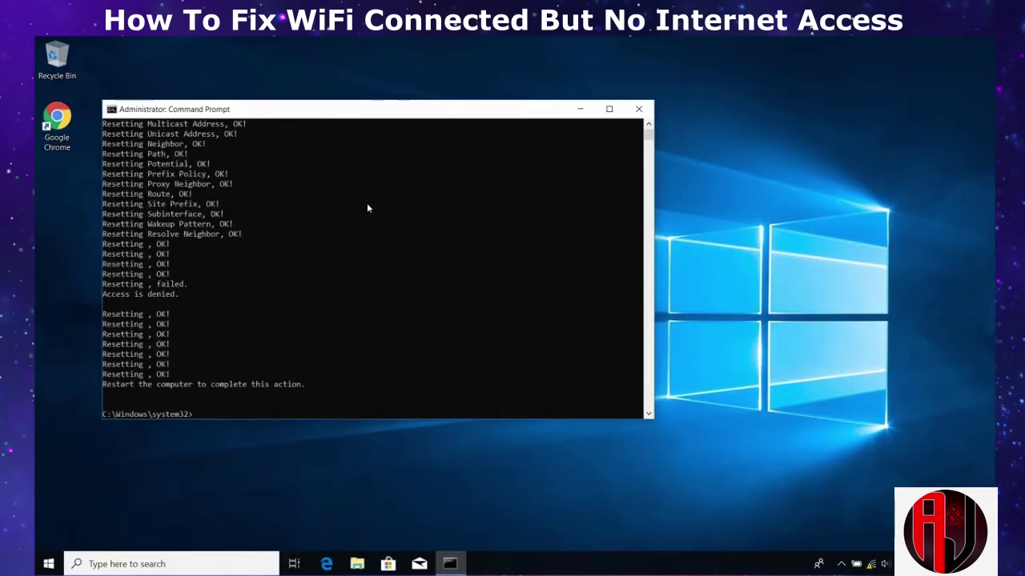
- Run ipconfig /release, ipconfig /renew and ipconfig /flushdns, then close Command Prompt
type("i")
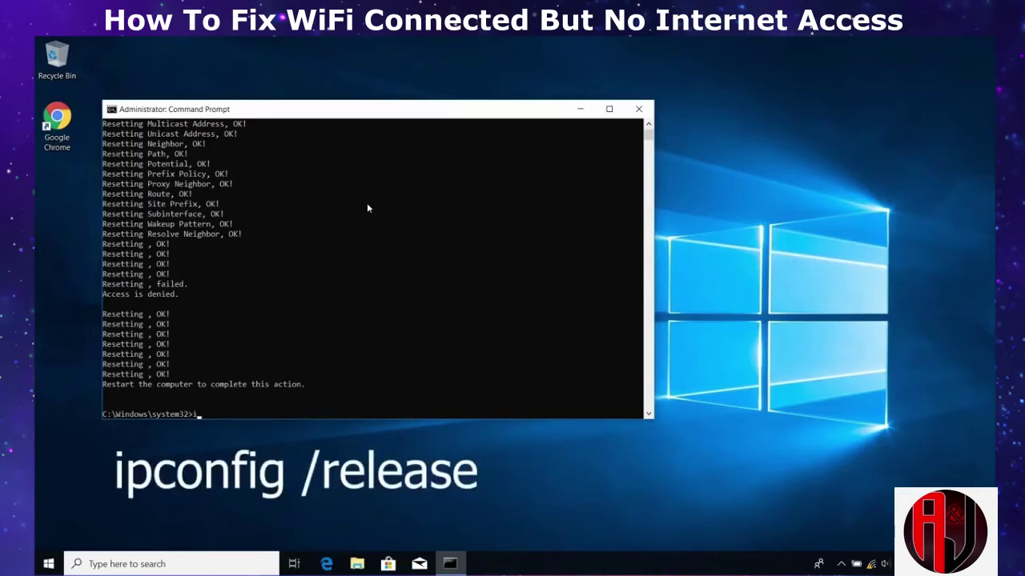
type("pconfig /release")
key("Return")
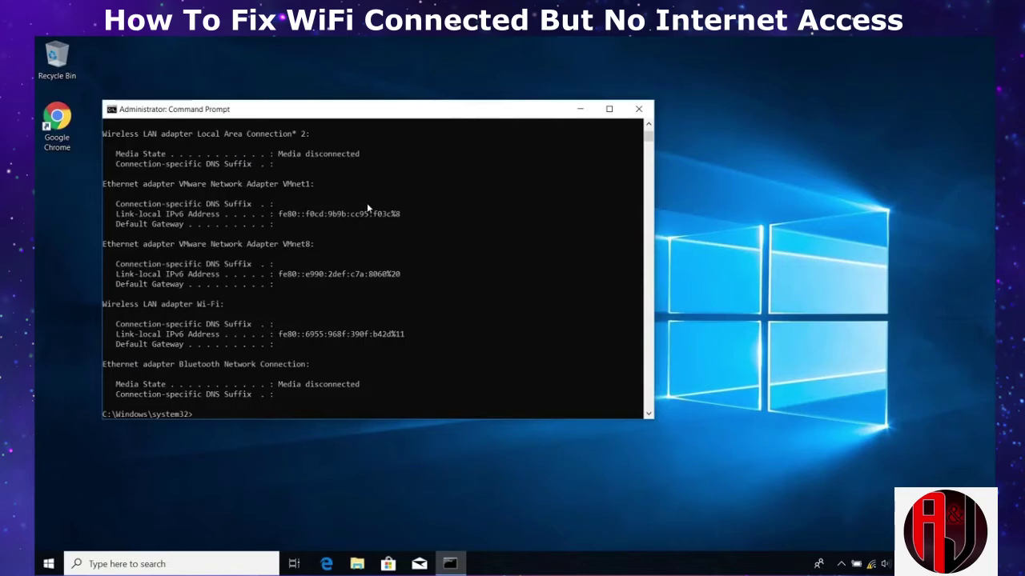
type("ipconfig /renew")
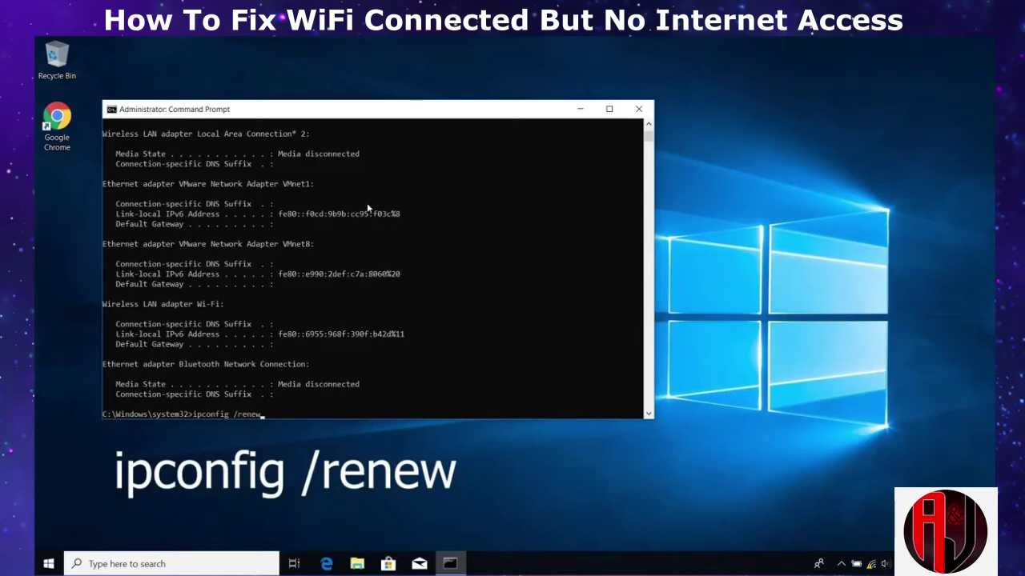
key("Return")
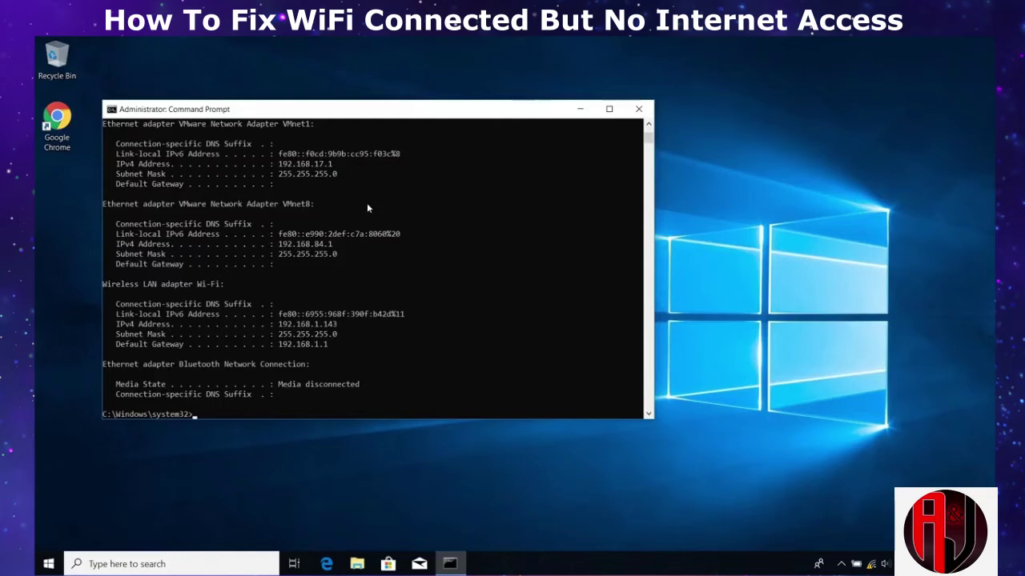
type("ipconfig")
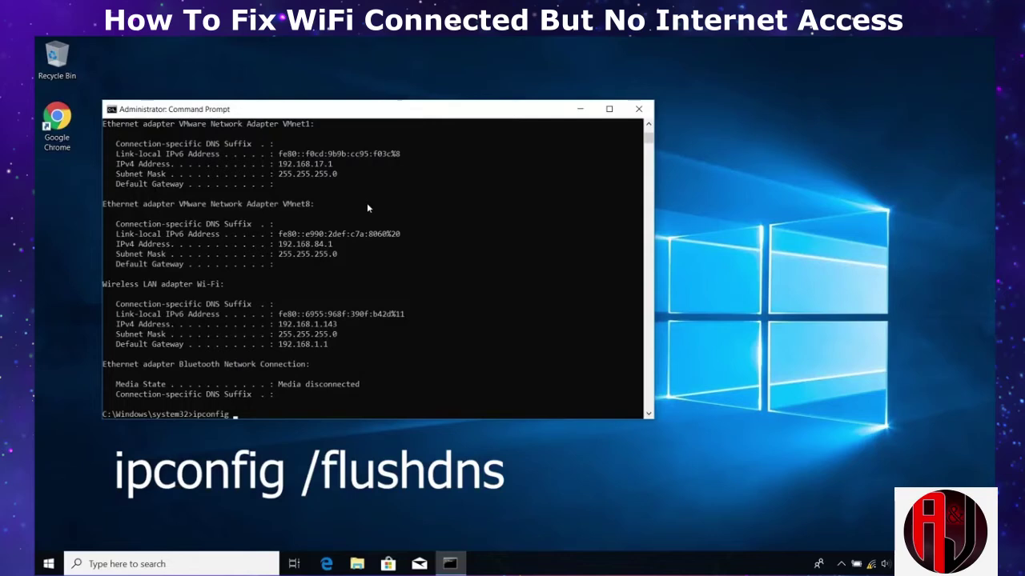
type(" /flushdns")
key("Return")
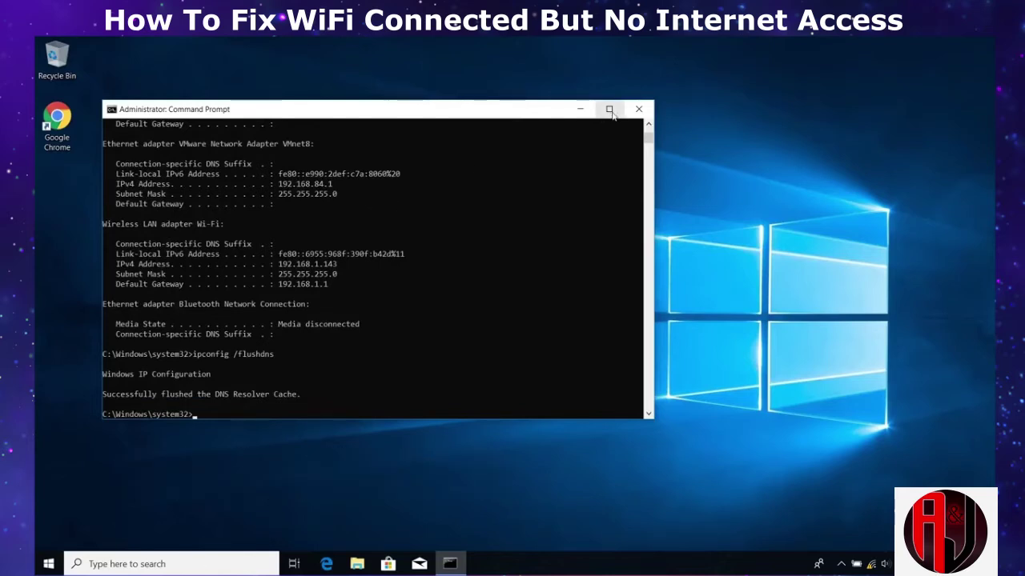
left_click(638, 110)
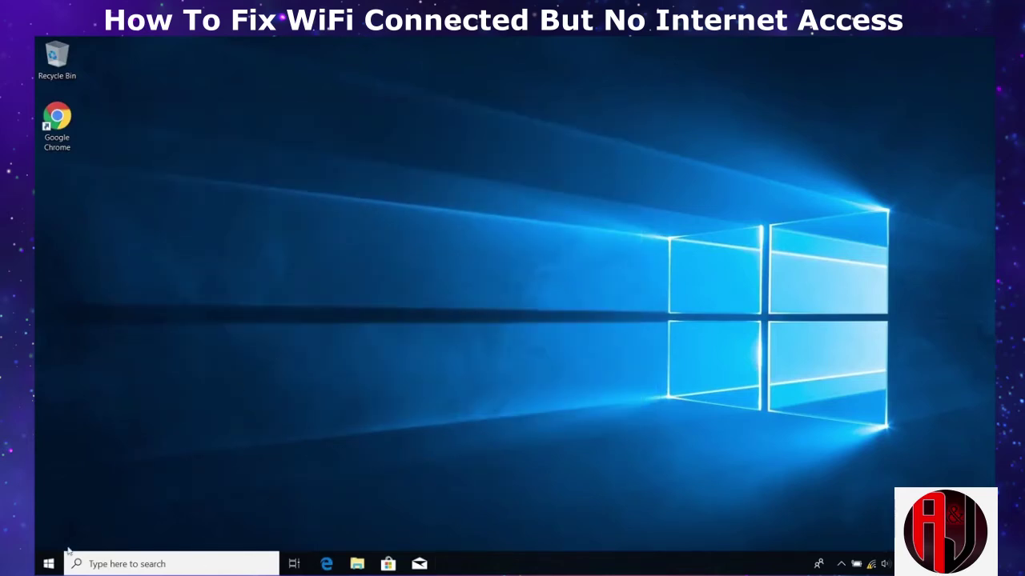
- Restart the PC from the Start menu power options and sign back in with the password
left_click(50, 564)
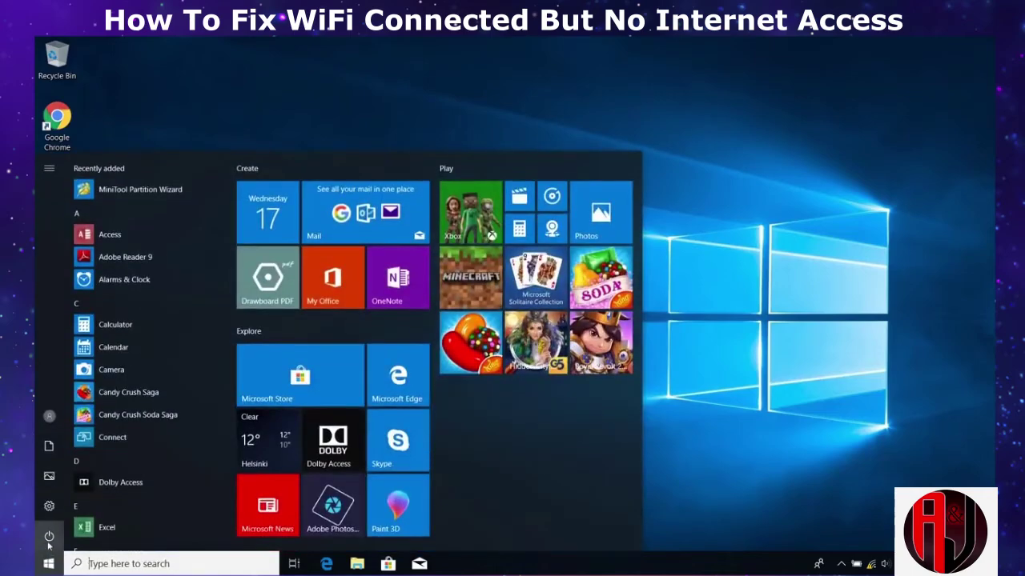
left_click(49, 538)
left_click(64, 510)
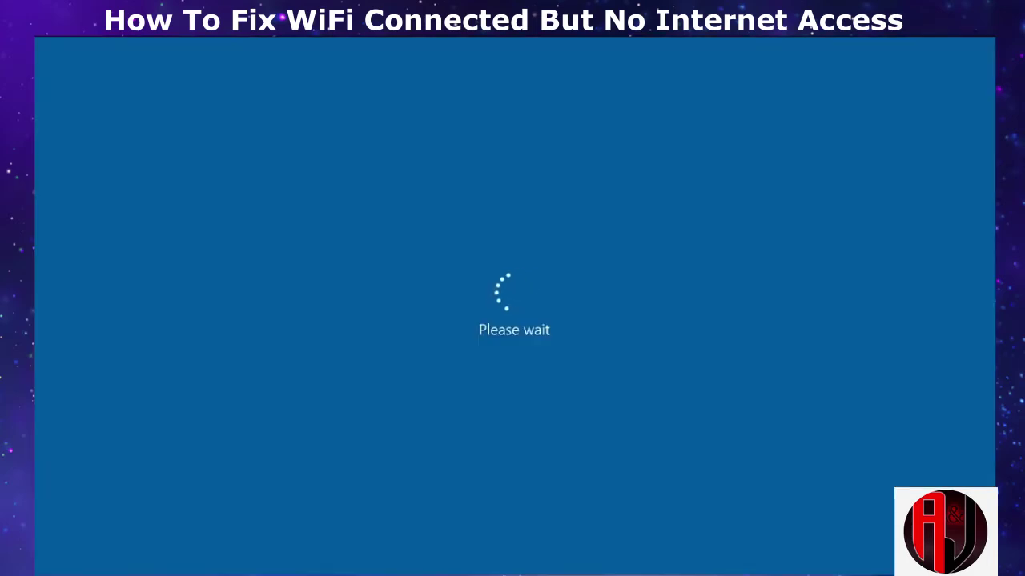
type("••••")
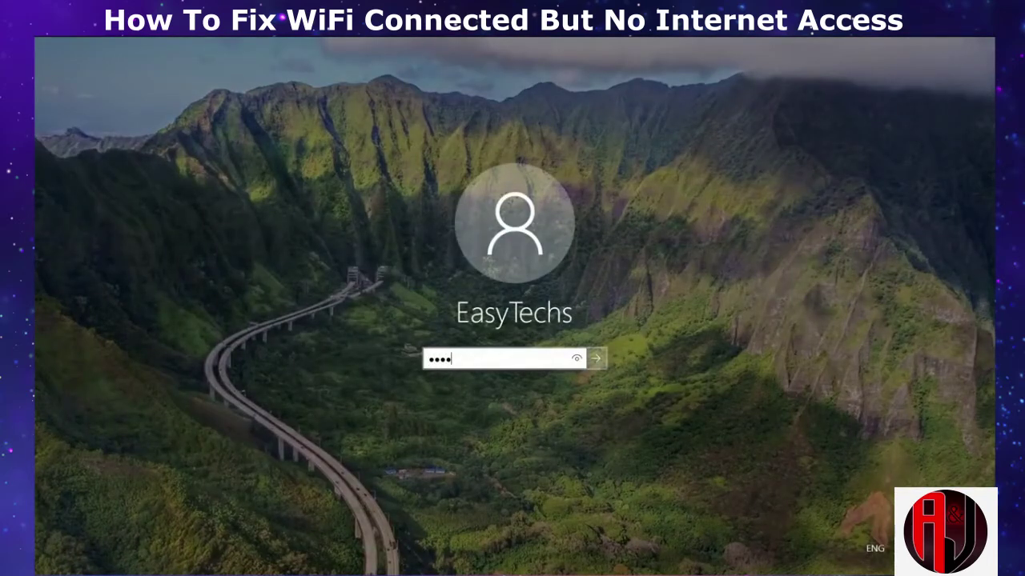
key("Return")
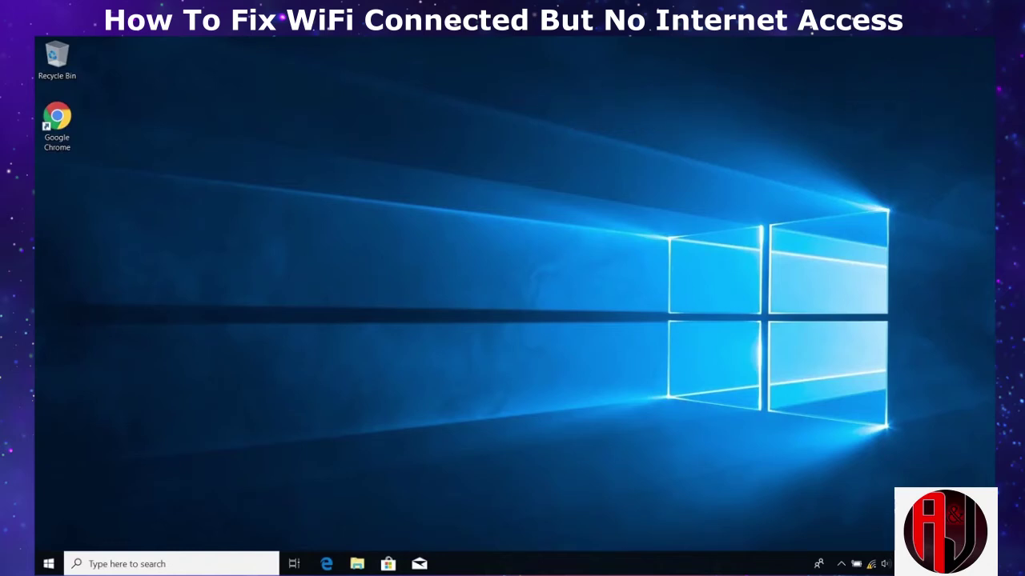
- Open Device Manager, uninstall the Intel(R) Centrino(R) Wireless-N 2230 under Network adapters, and close it
left_click(245, 570)
type("devic")
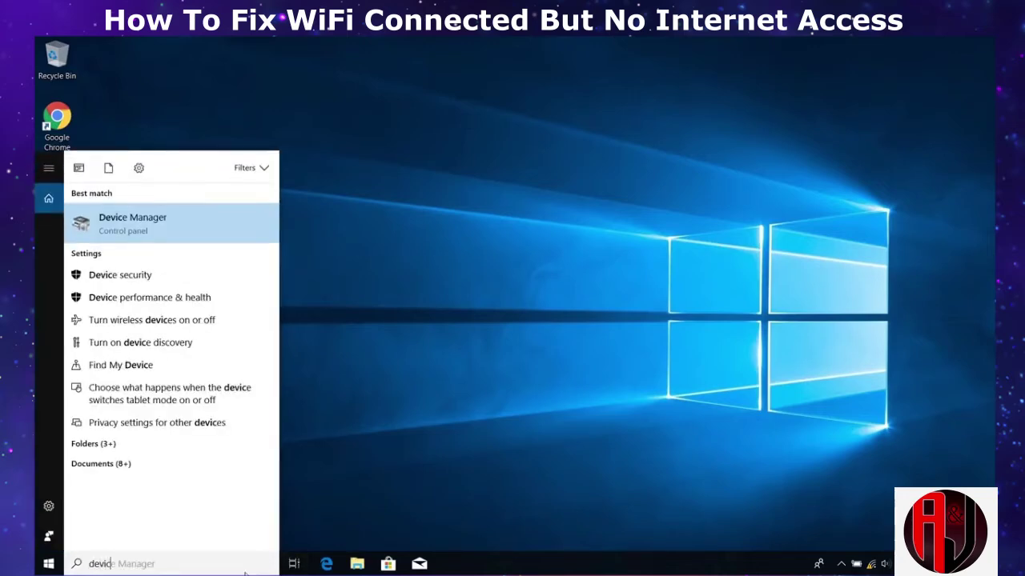
type("e manager")
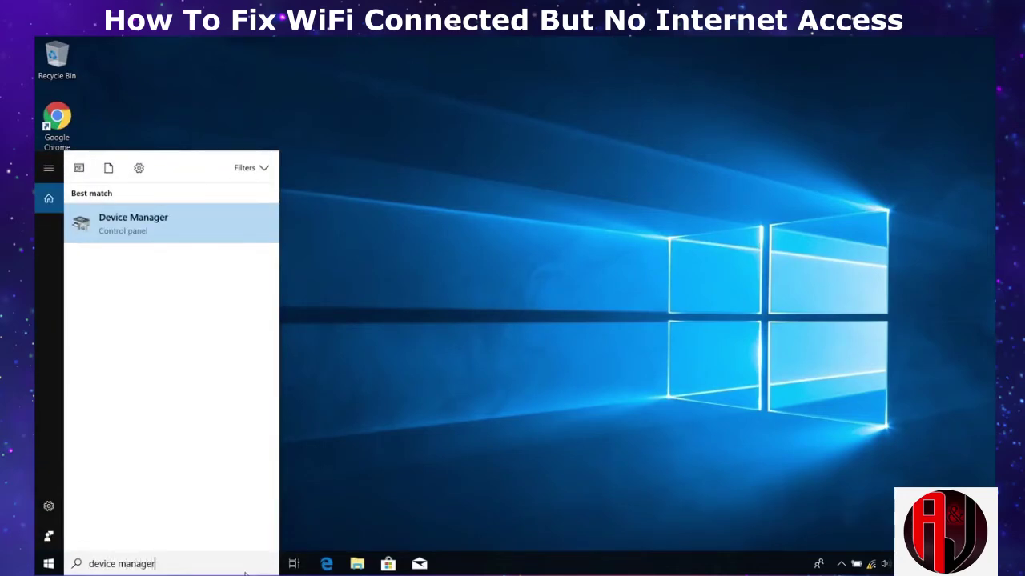
left_click(136, 233)
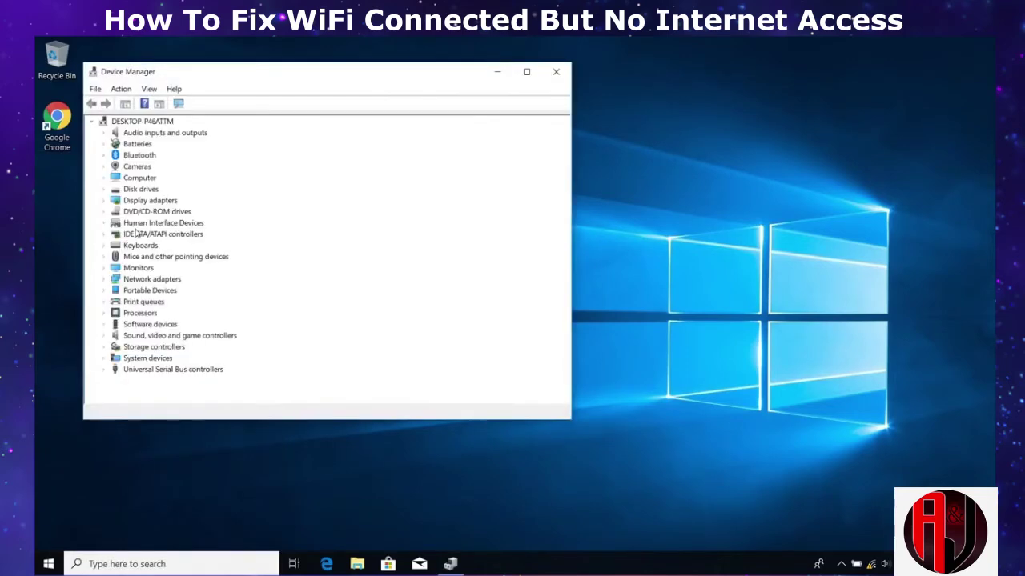
left_click(105, 279)
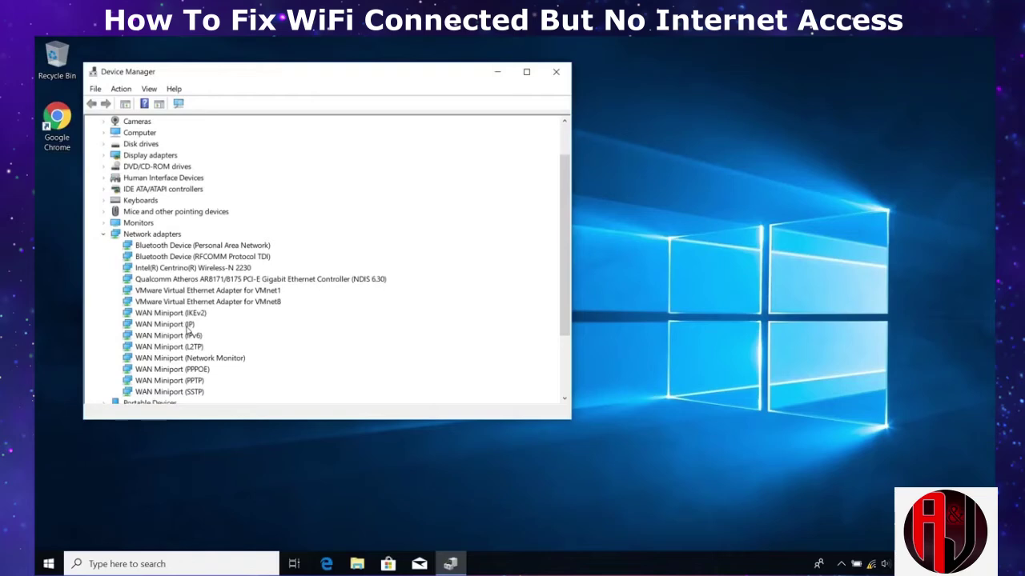
left_click(186, 269)
right_click(186, 270)
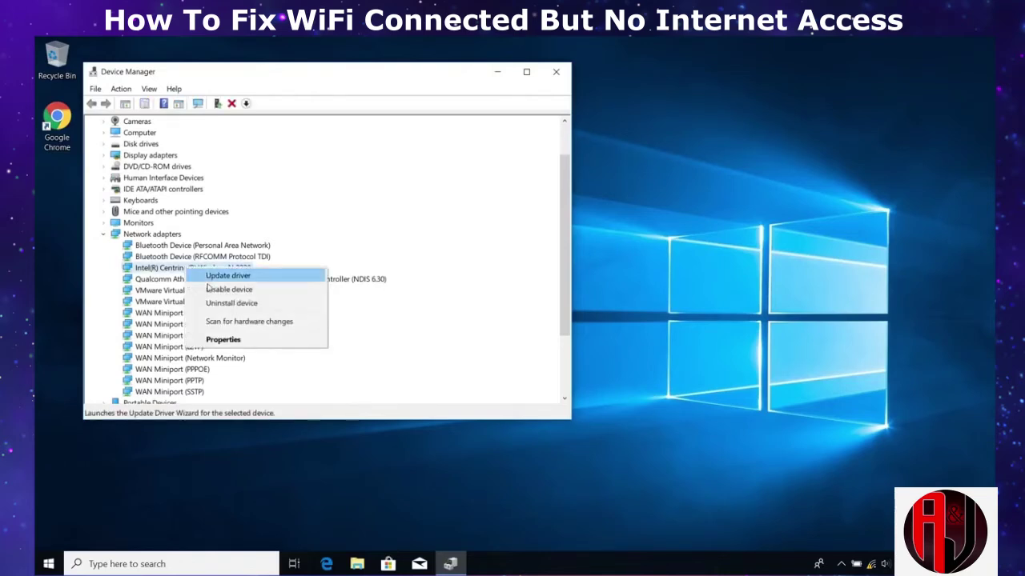
left_click(222, 305)
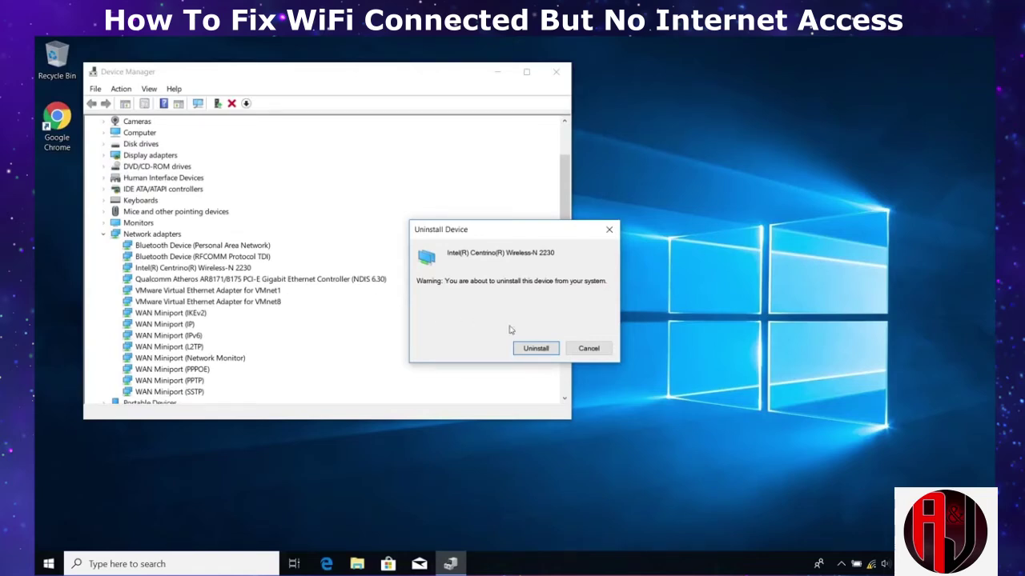
left_click(525, 352)
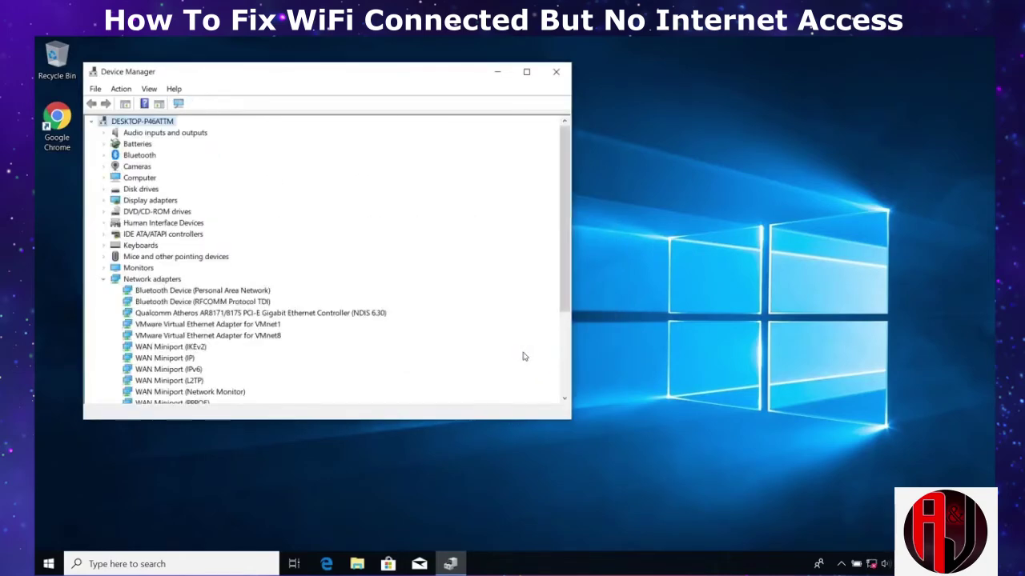
left_click(556, 71)
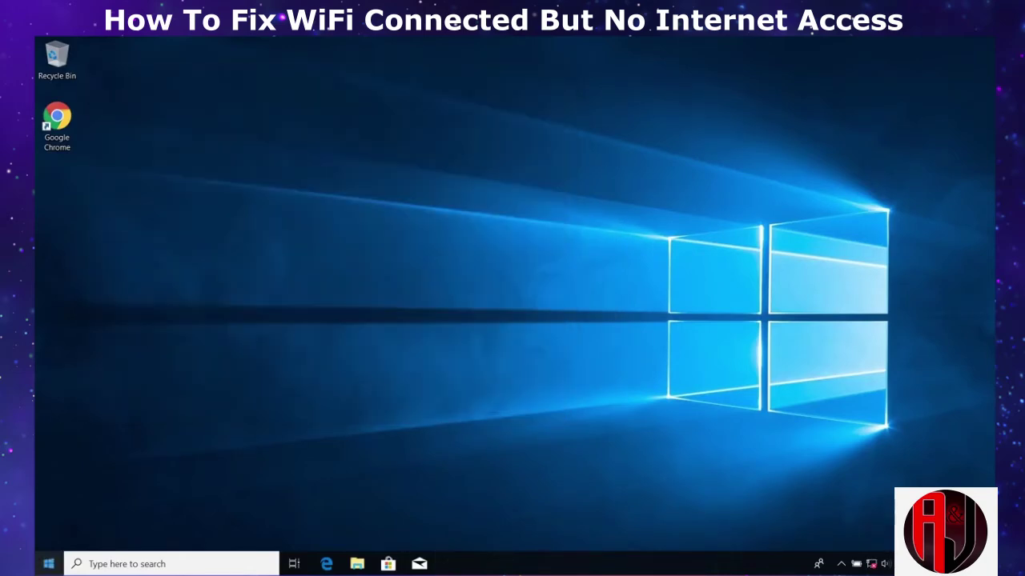
left_click(48, 563)
- Restart the computer from the Start power menu and sign back in with the account password
left_click(47, 540)
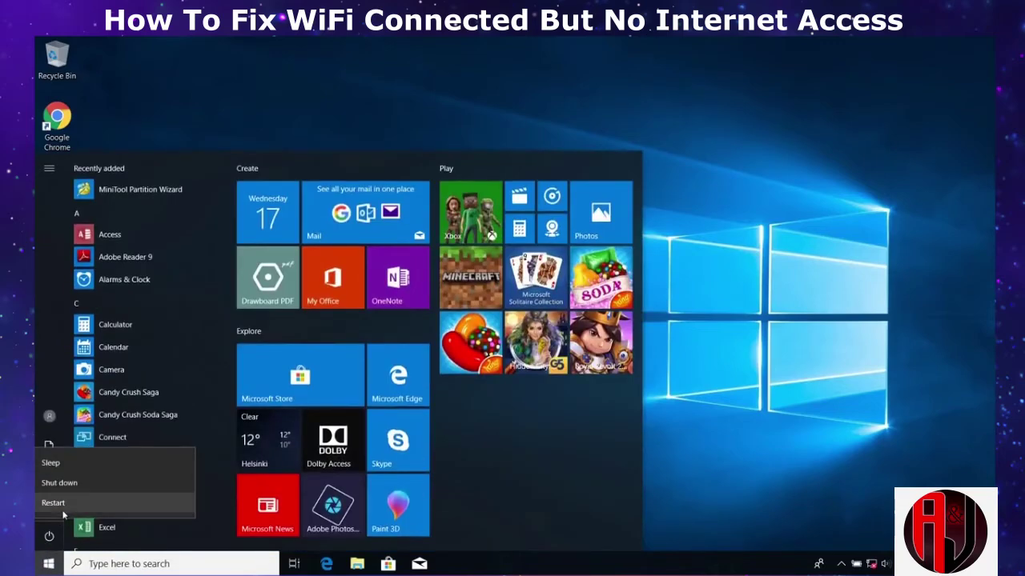
left_click(87, 502)
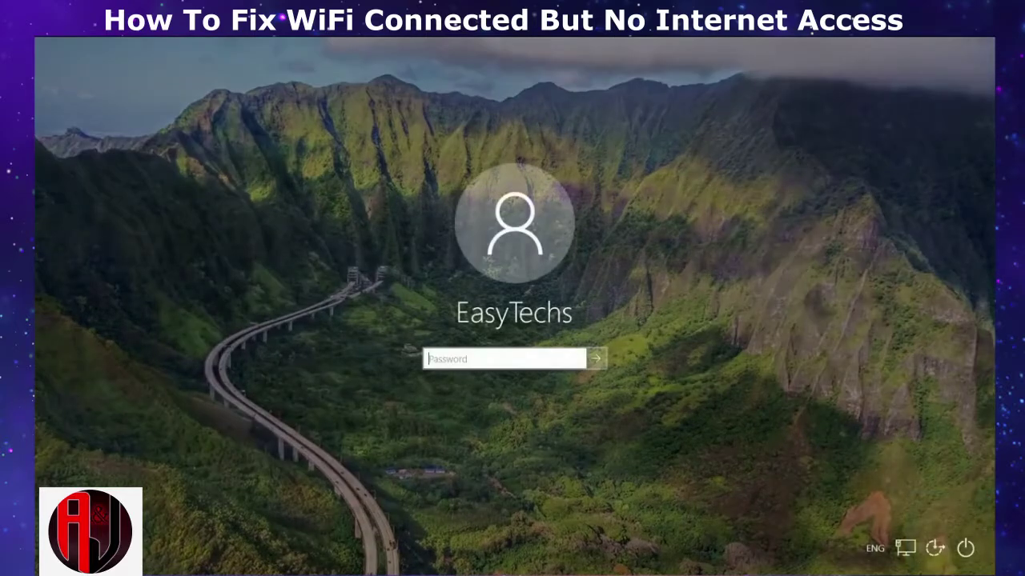
type("•••")
type("•")
key("Return")
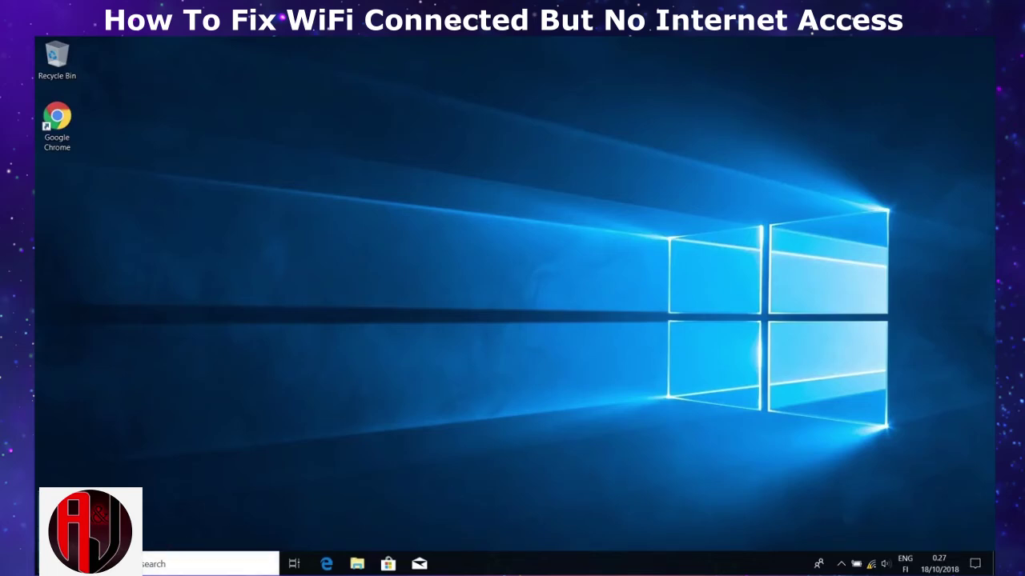
- Open Device Manager and select the Intel Centrino Wireless-N 2230 under Network adapters
left_click(167, 562)
type("device")
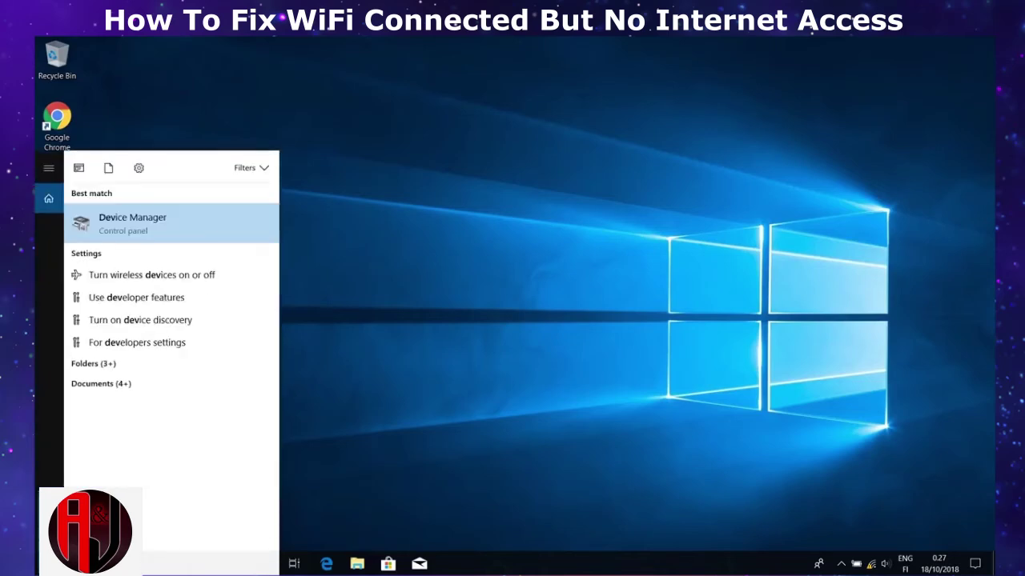
left_click(132, 223)
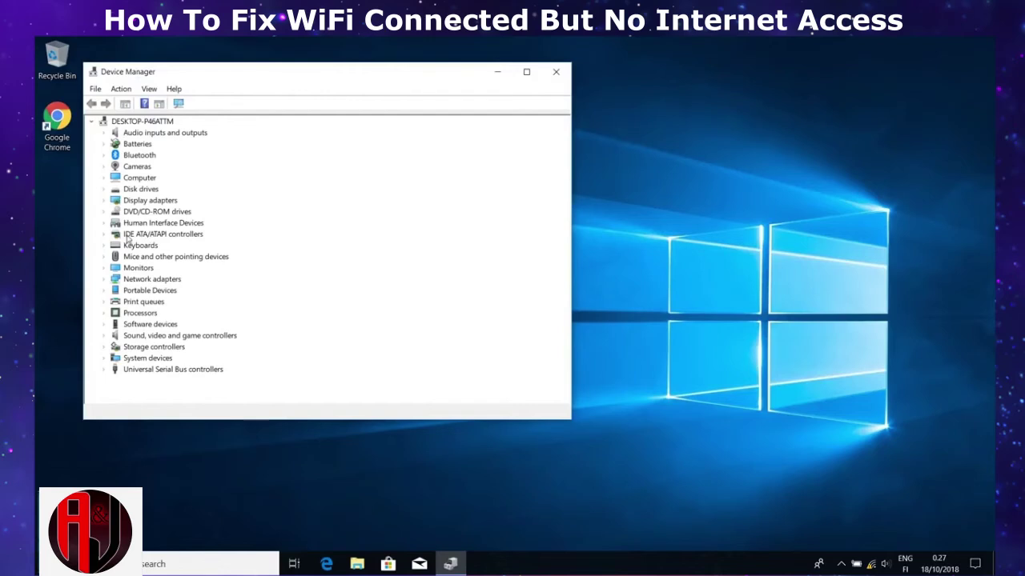
left_click(106, 279)
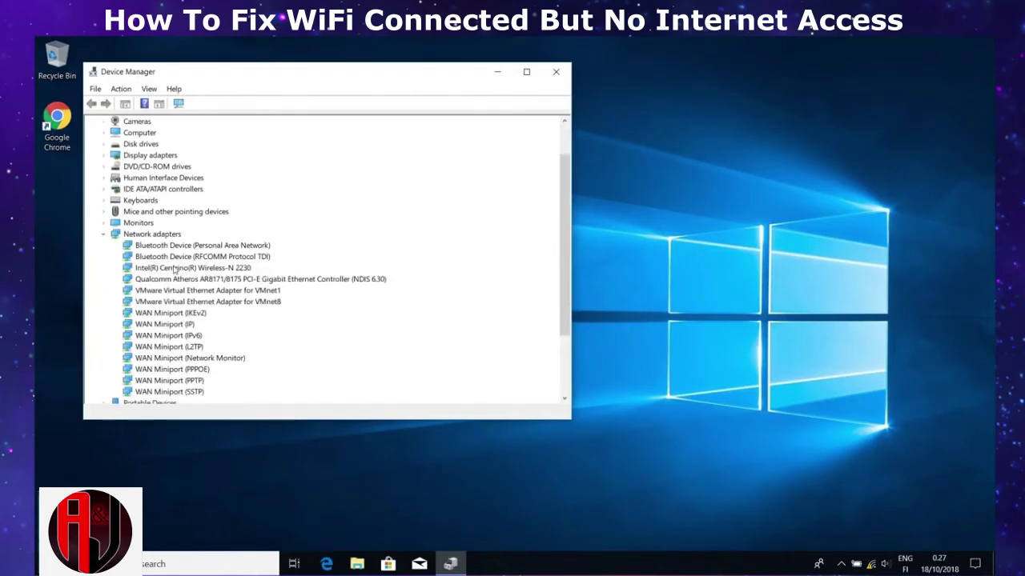
left_click(189, 269)
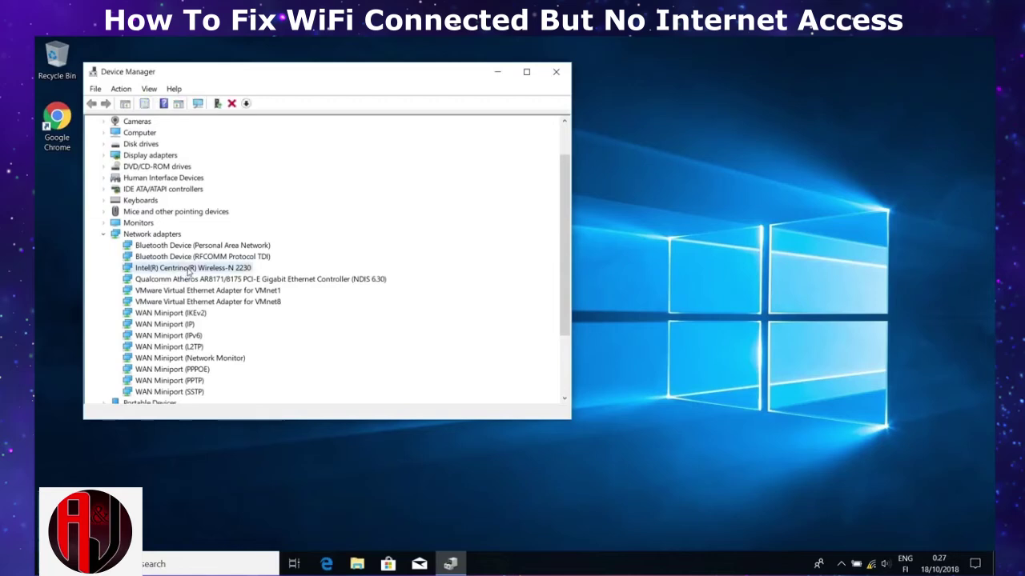
- Update the adapter's driver by browsing the computer and listing the available compatible drivers
right_click(189, 270)
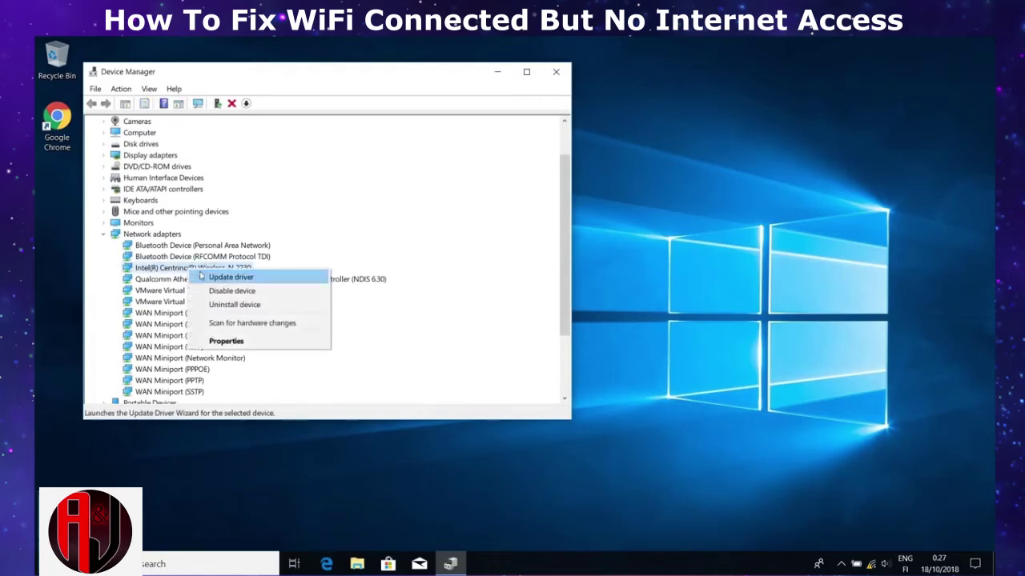
left_click(202, 276)
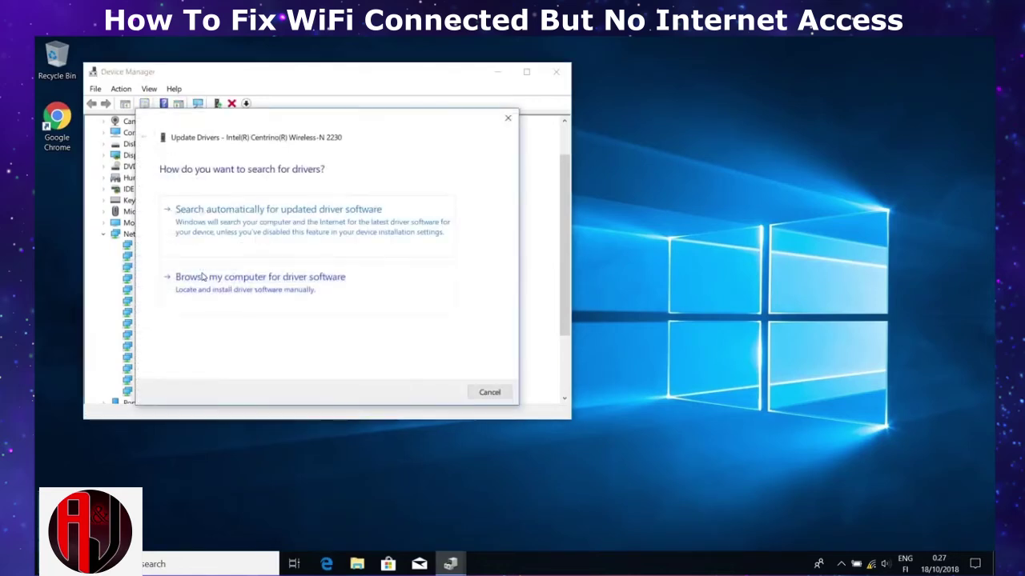
left_click(251, 291)
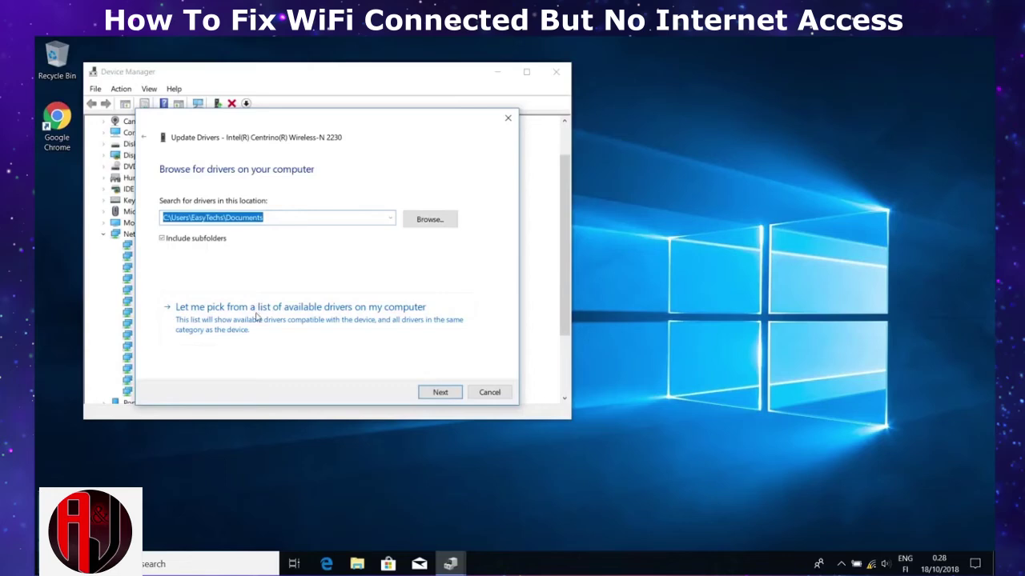
left_click(256, 318)
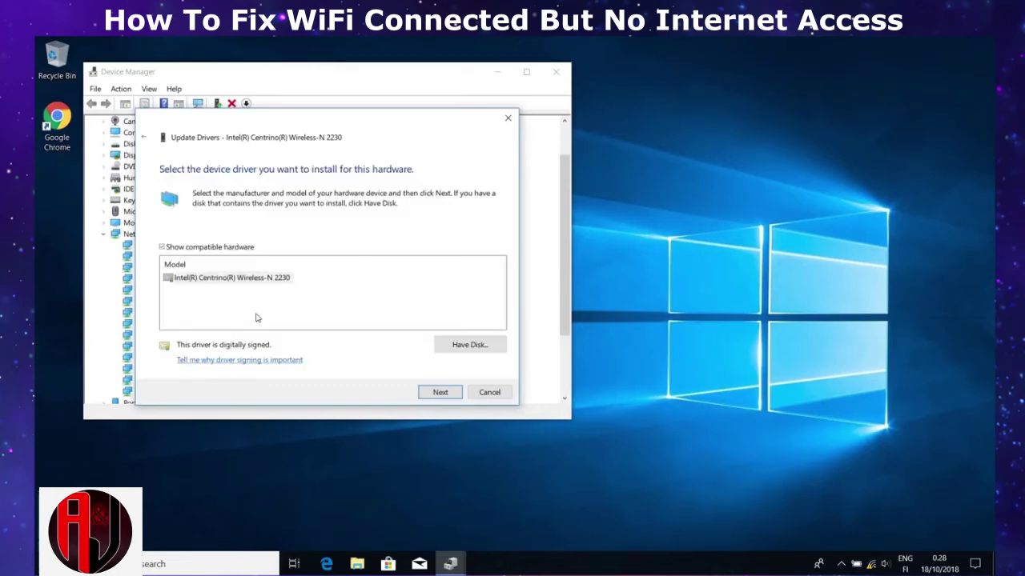
mouse_move(873, 565)
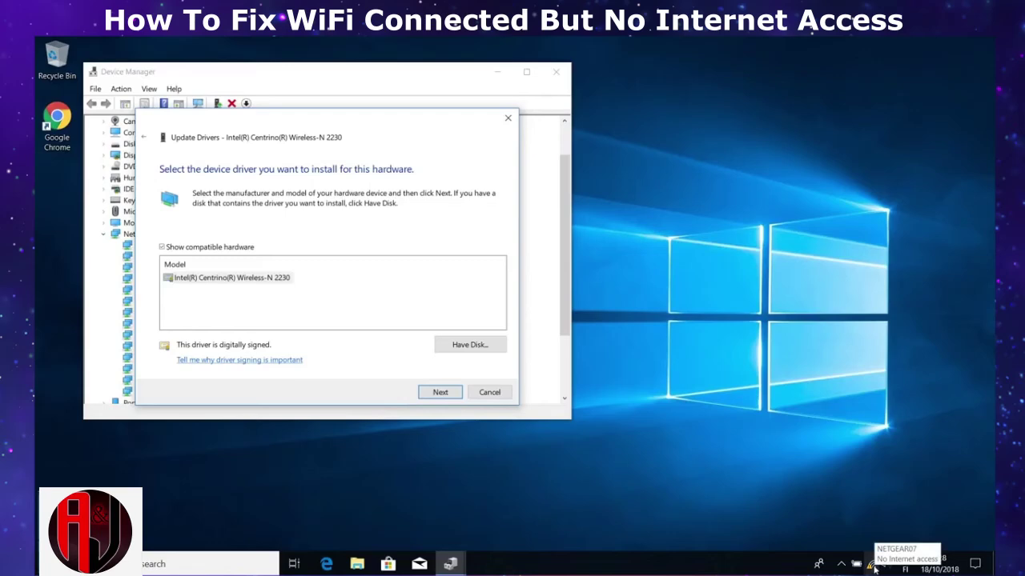
right_click(872, 564)
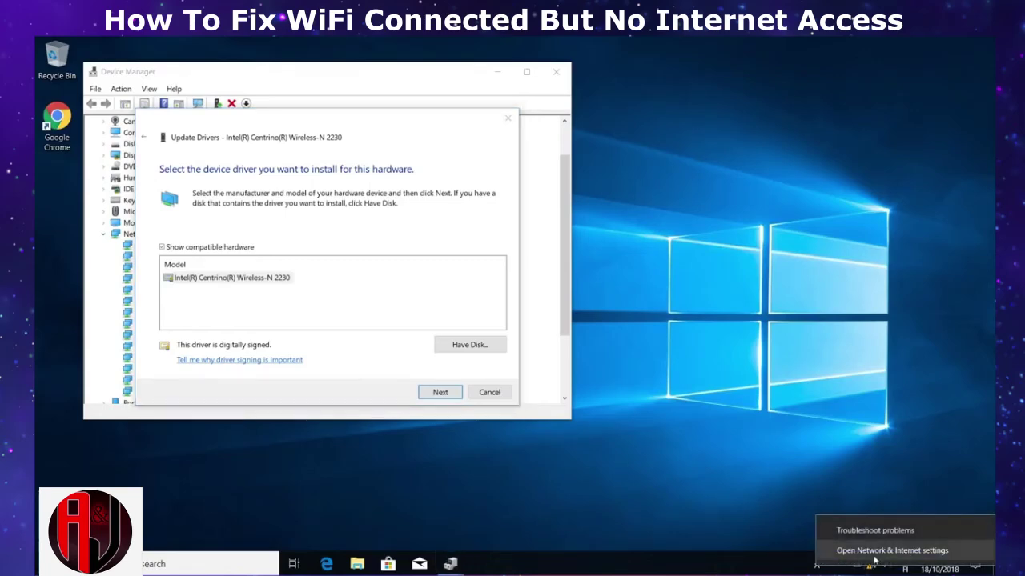
left_click(876, 552)
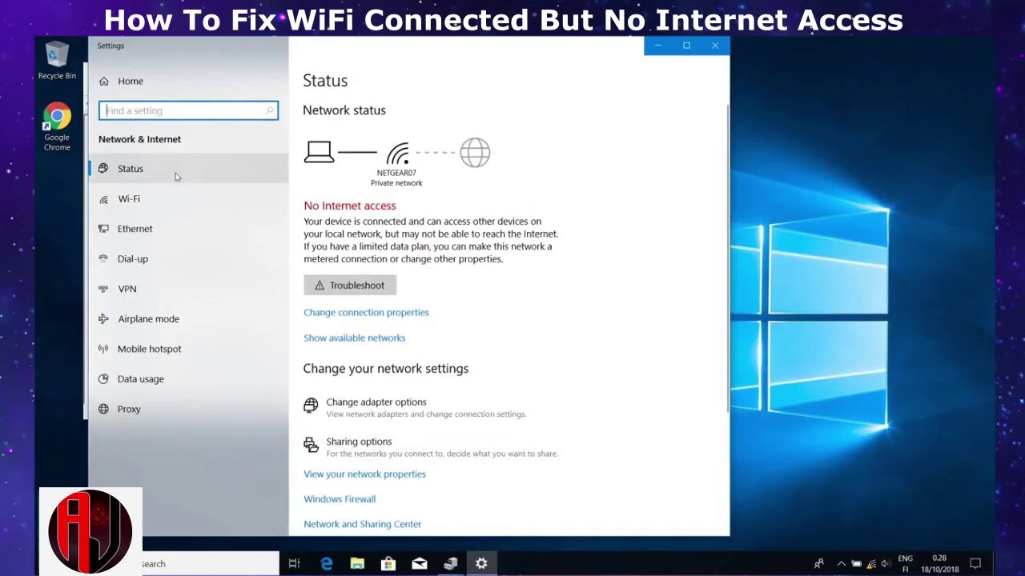
left_click(147, 202)
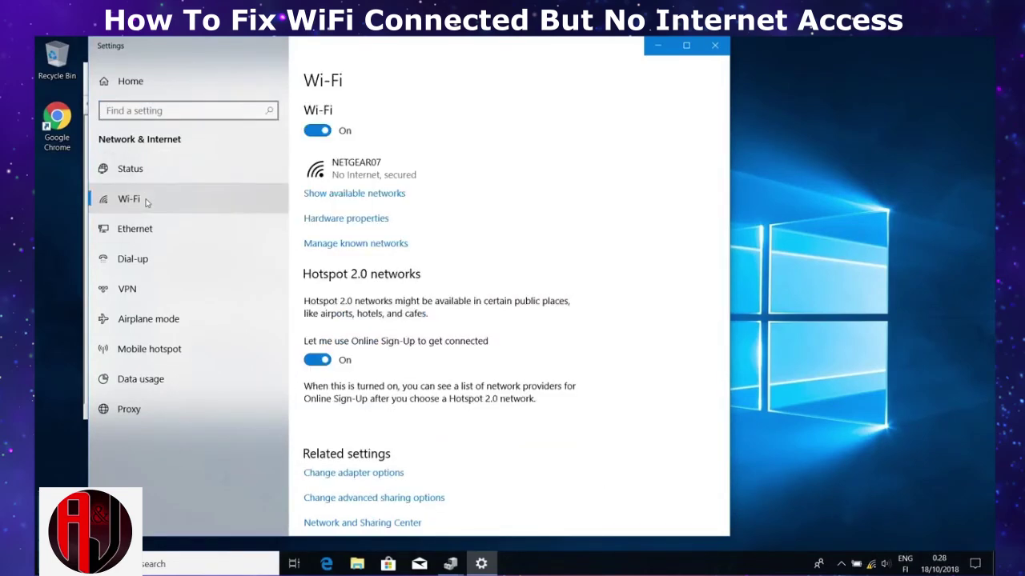
left_click(356, 221)
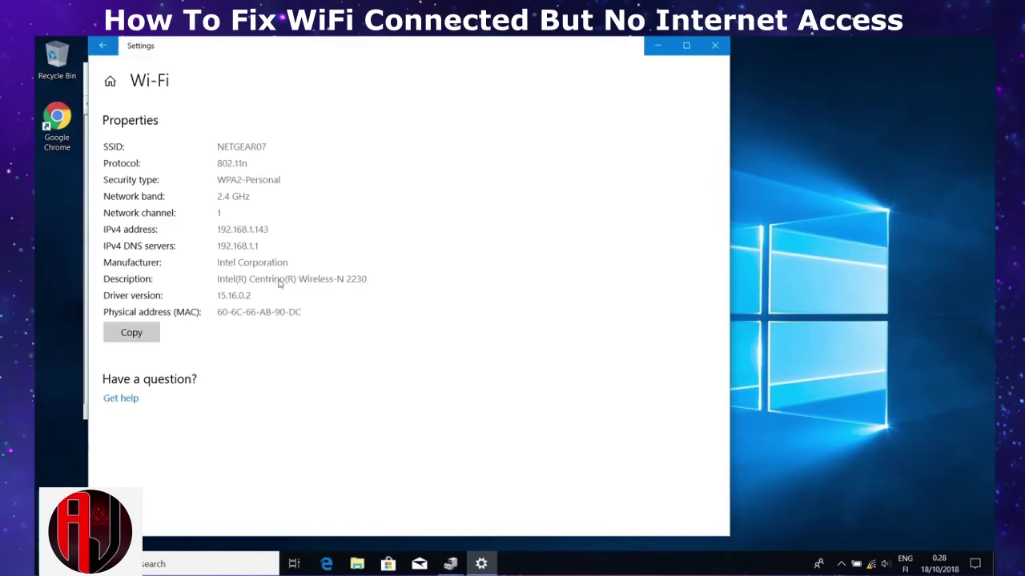
left_click(722, 47)
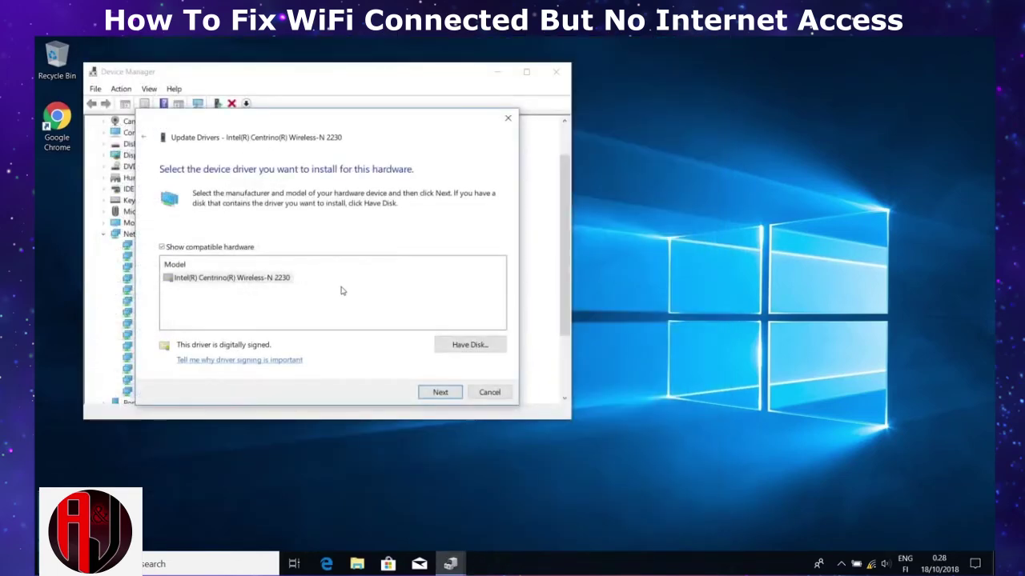
- Install the Intel Centrino Wireless-N 2230 driver model, then close Device Manager
left_click(234, 280)
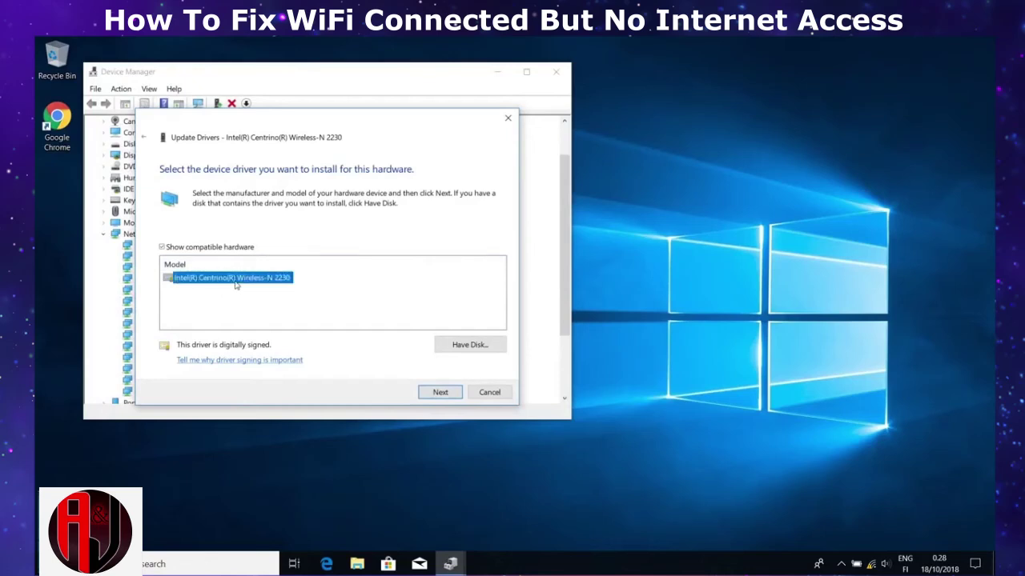
left_click(435, 392)
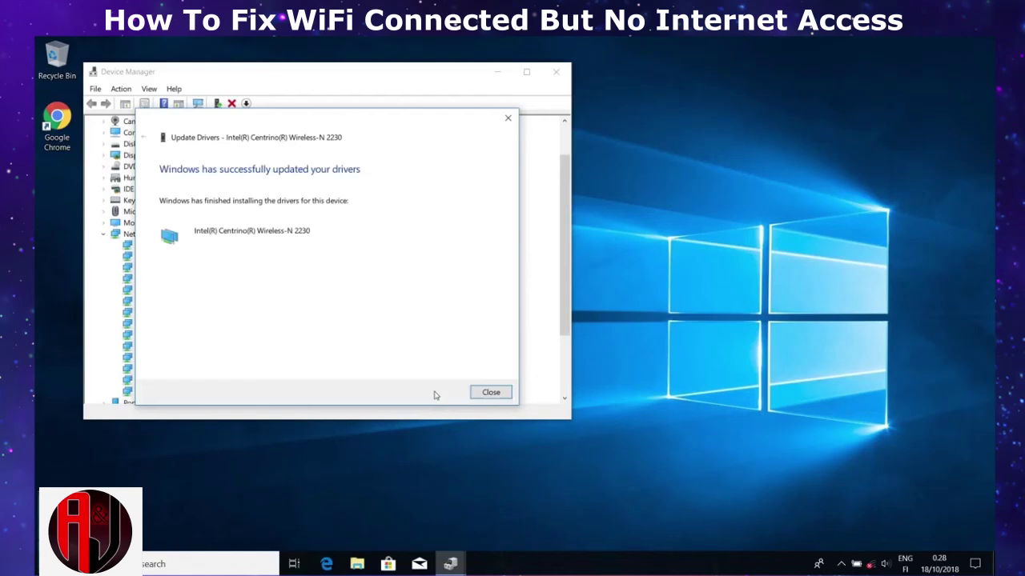
left_click(488, 392)
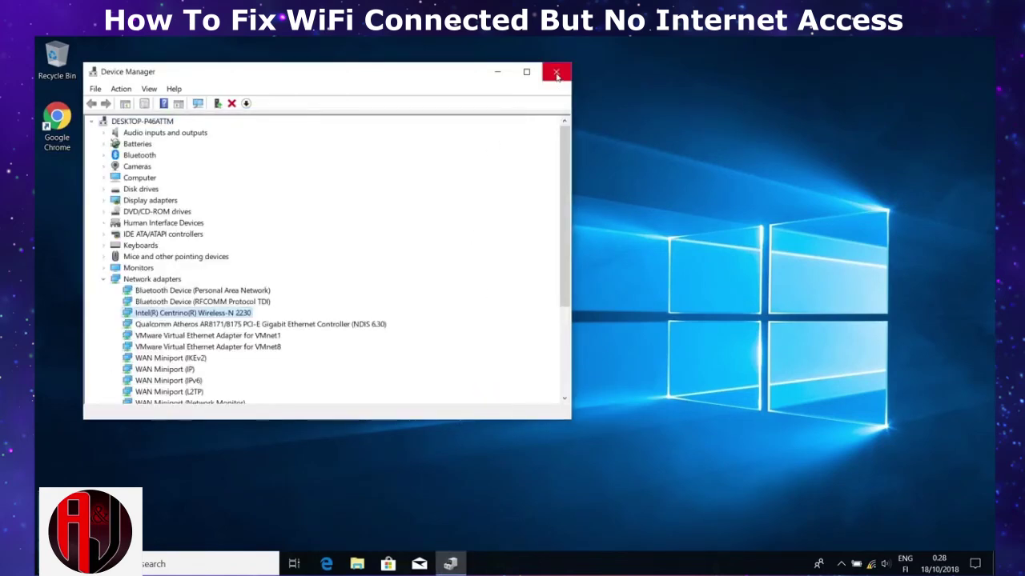
left_click(556, 72)
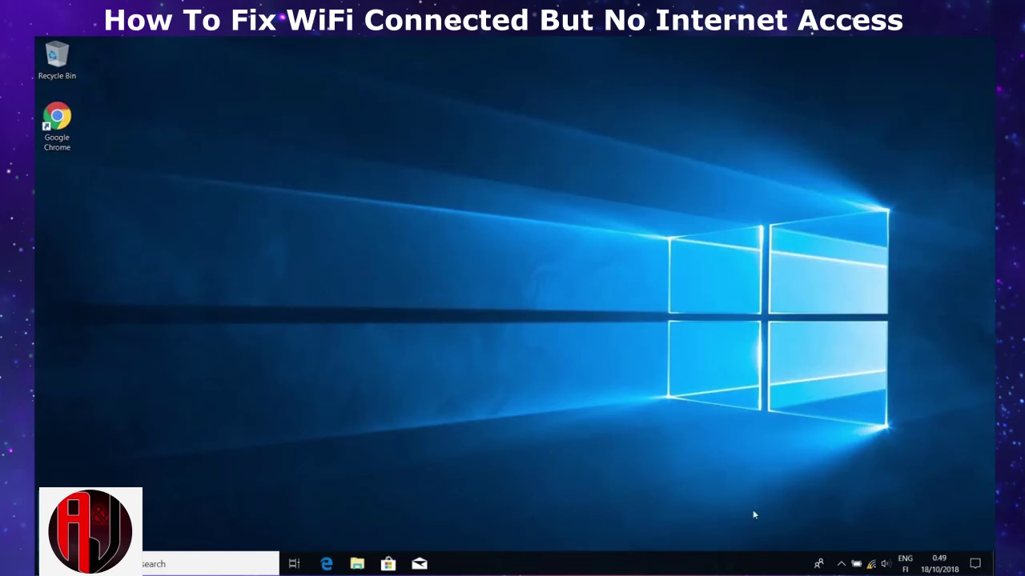
- Go from the network icon through Network & Internet settings to the network adapters list
right_click(871, 564)
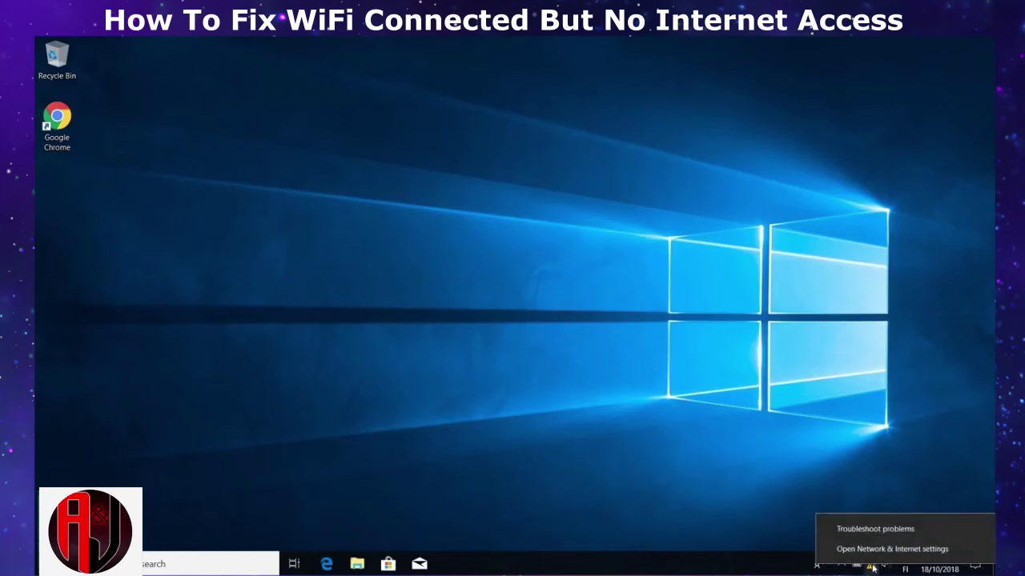
left_click(875, 550)
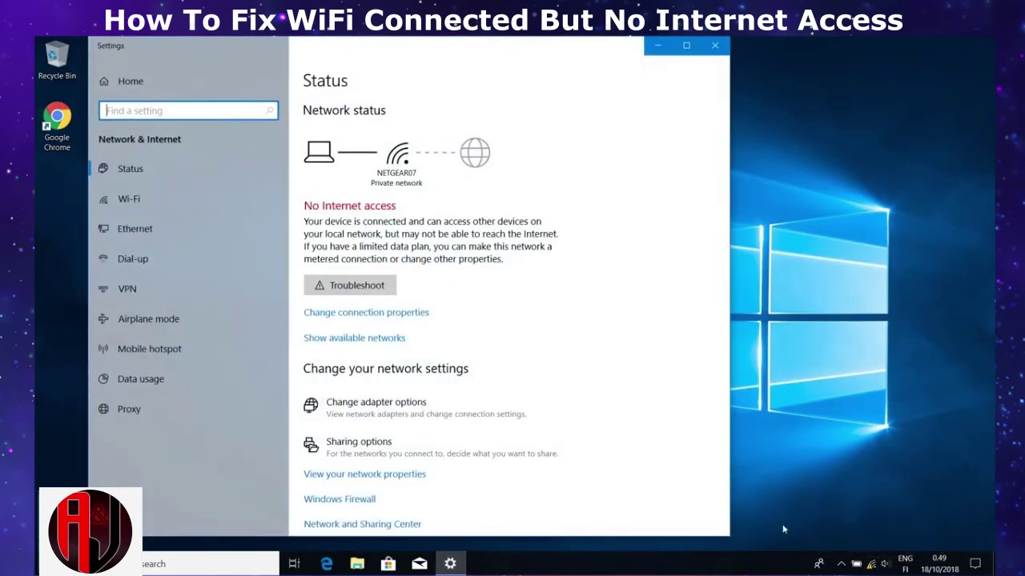
scroll(430, 317, "down", 3)
left_click(396, 296)
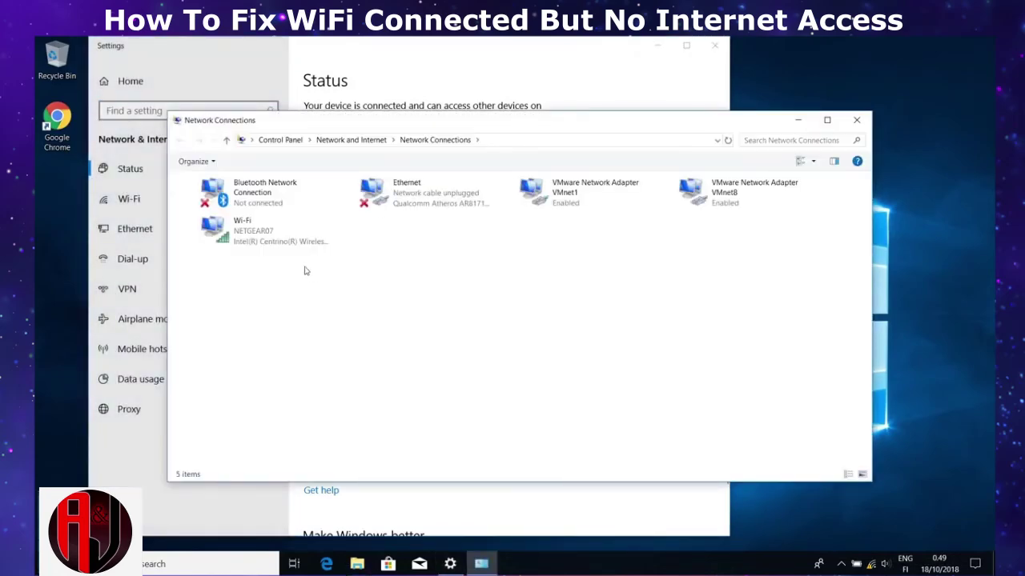
- Open the Wi-Fi connection's Properties and its adapter configuration
left_click(258, 246)
right_click(258, 246)
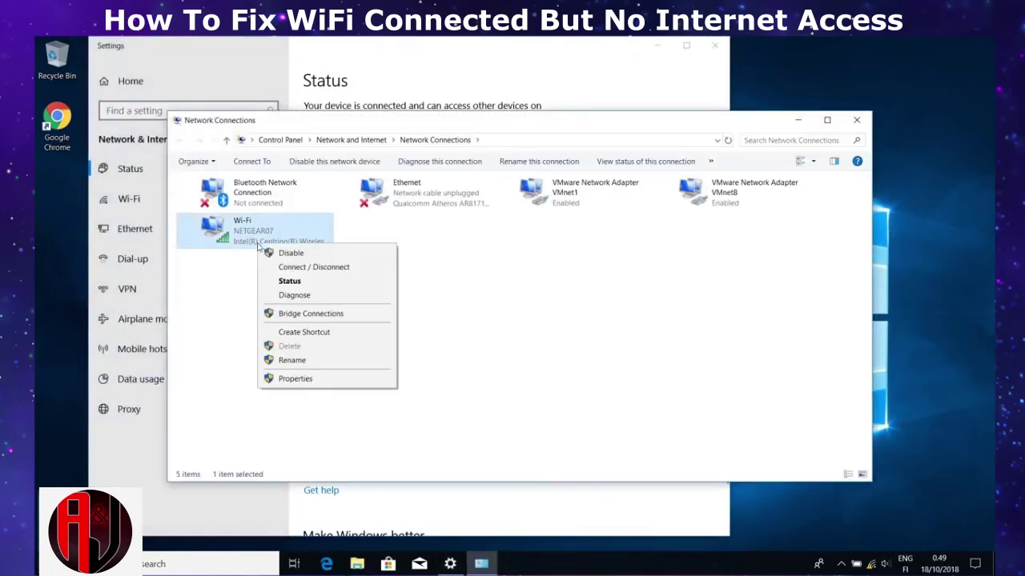
left_click(343, 381)
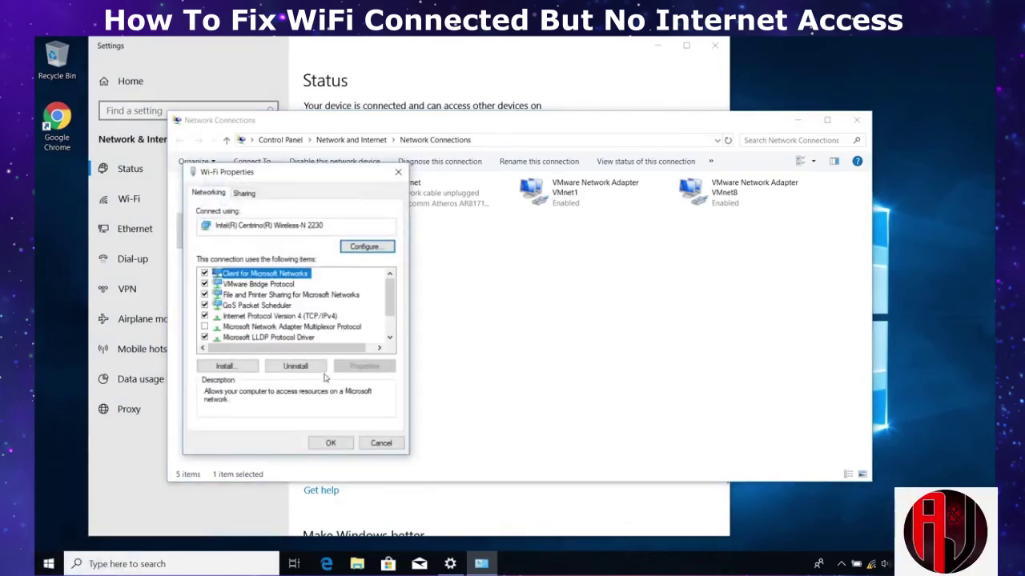
left_click(367, 246)
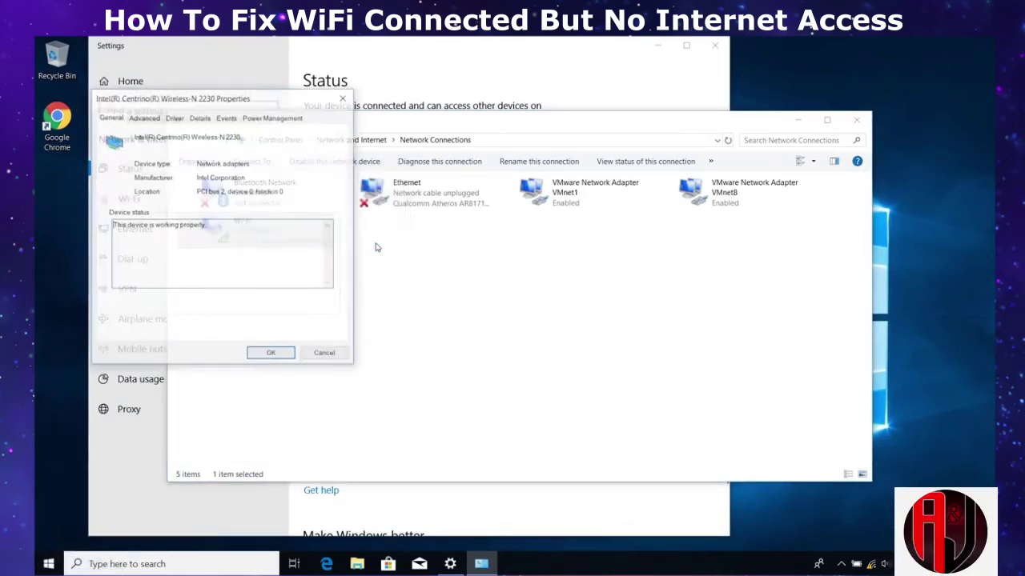
- Uncheck 'Allow the computer to turn off this device to save power' under Power Management and confirm
left_click(261, 119)
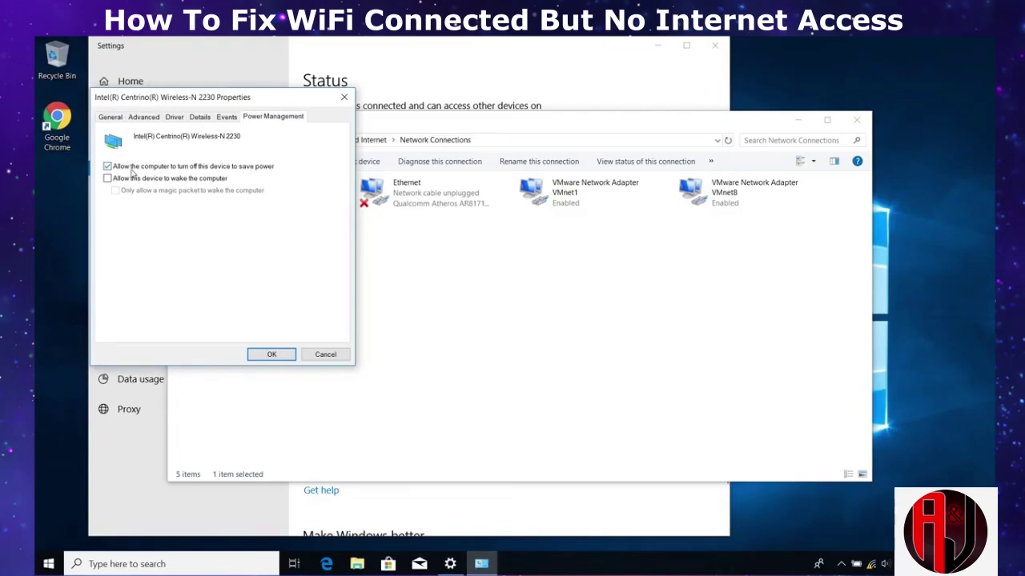
left_click(107, 166)
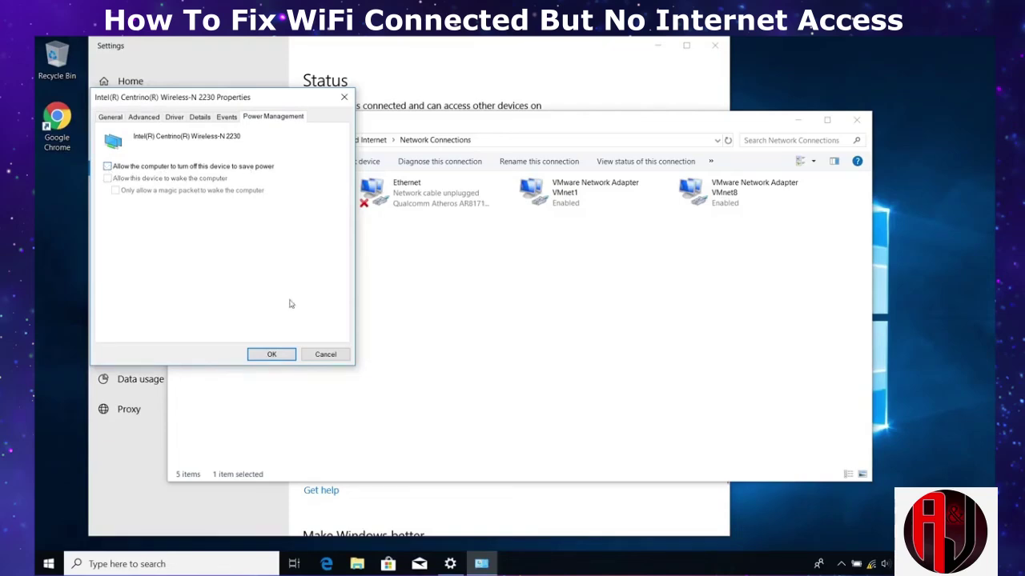
left_click(270, 354)
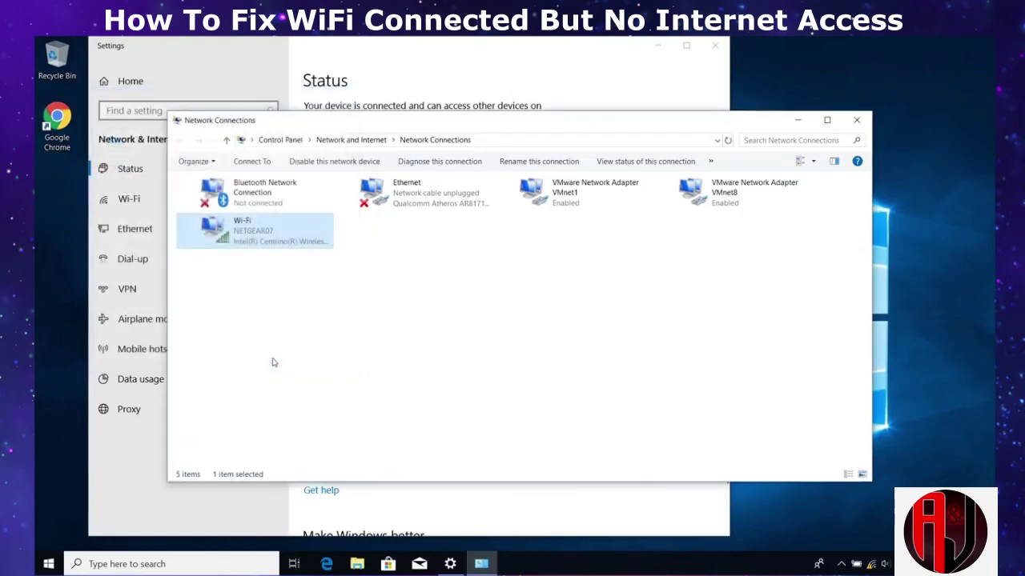
left_click(398, 318)
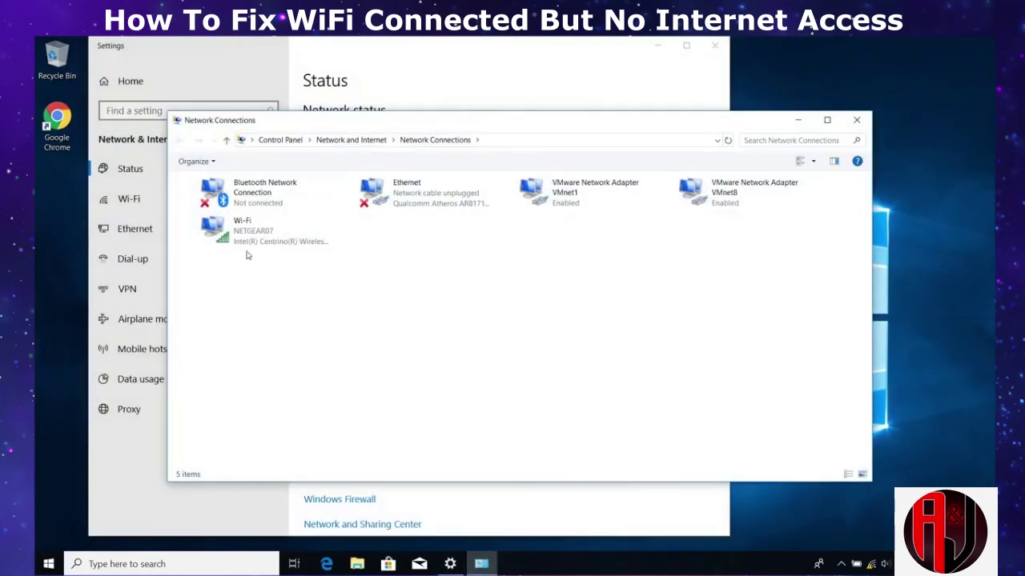
- Open the Internet Protocol Version 4 (TCP/IPv4) settings in the Wi-Fi connection's properties
left_click(248, 240)
right_click(247, 240)
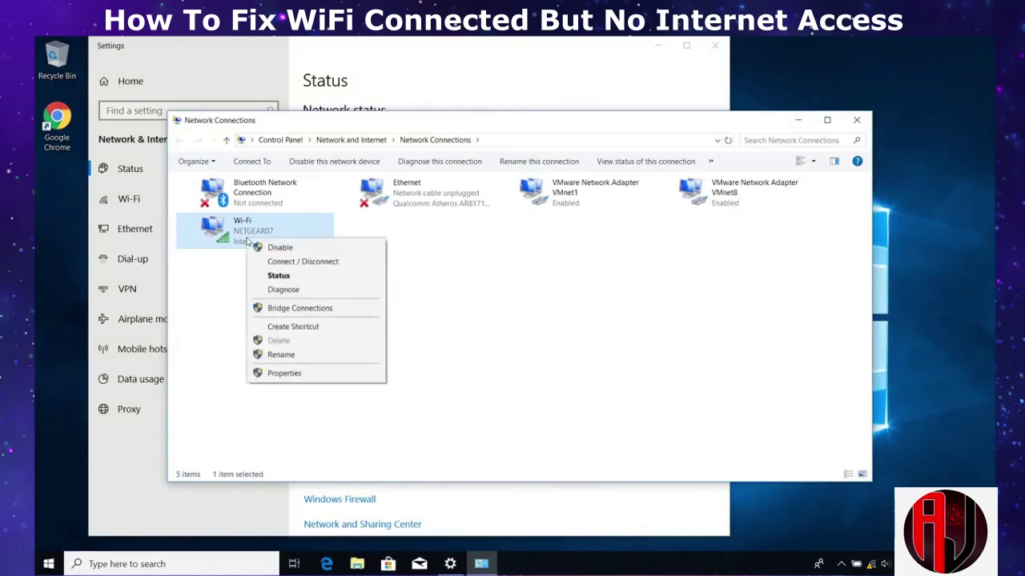
left_click(301, 379)
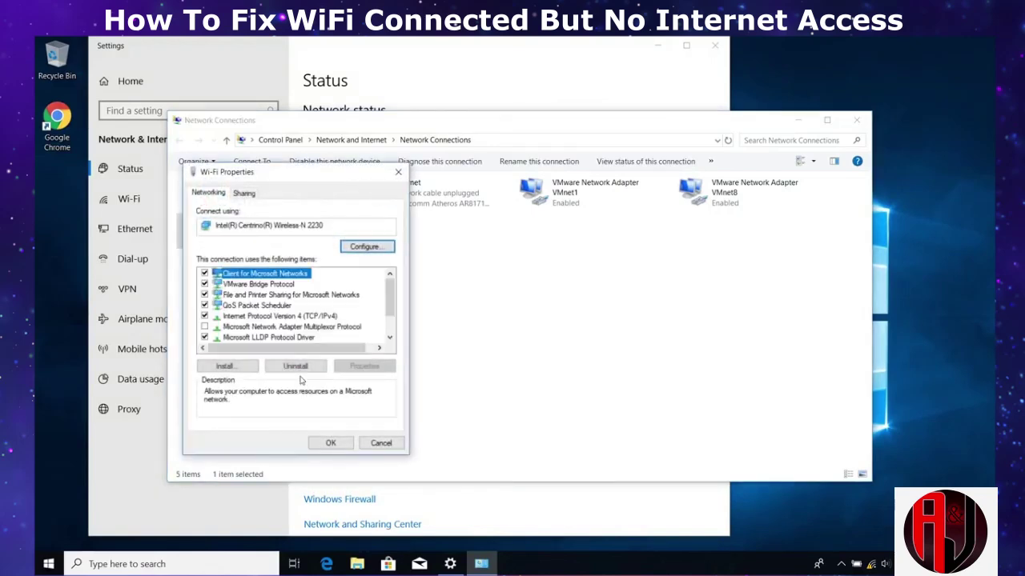
left_click(283, 317)
double_click(283, 317)
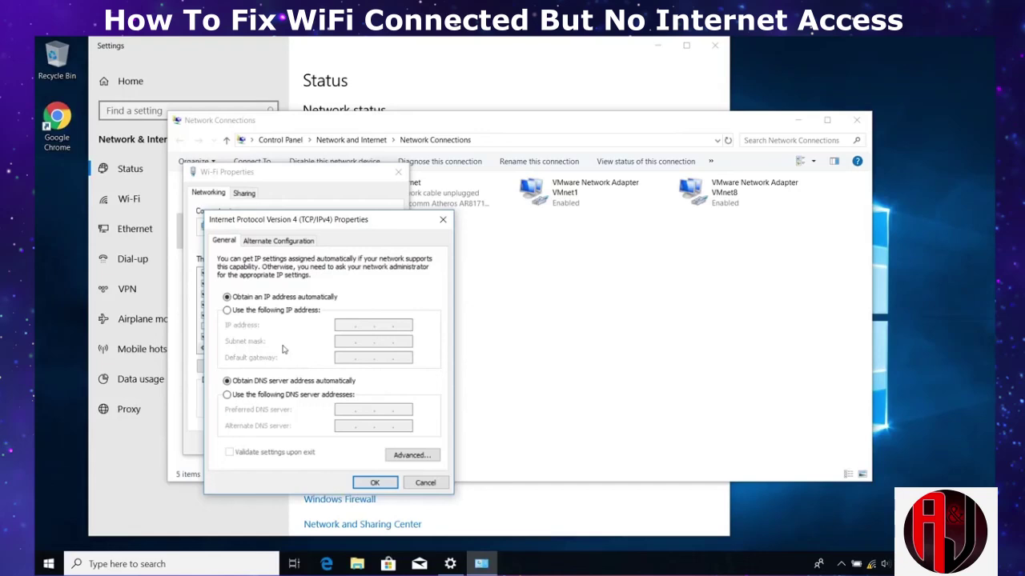
- Set IPv4 to obtain the IP address automatically with manual DNS servers, then close all network windows
left_click(251, 312)
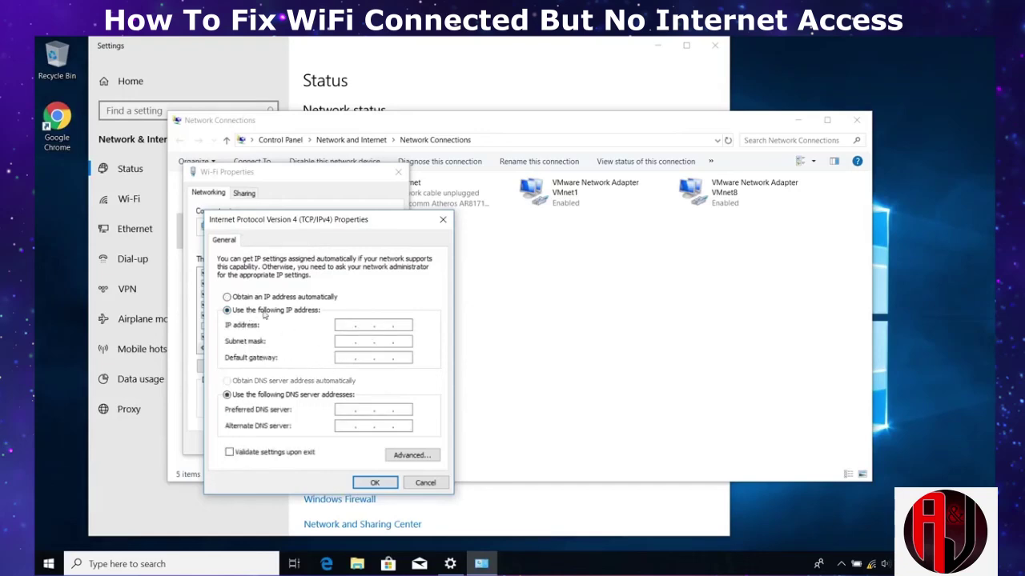
left_click(228, 297)
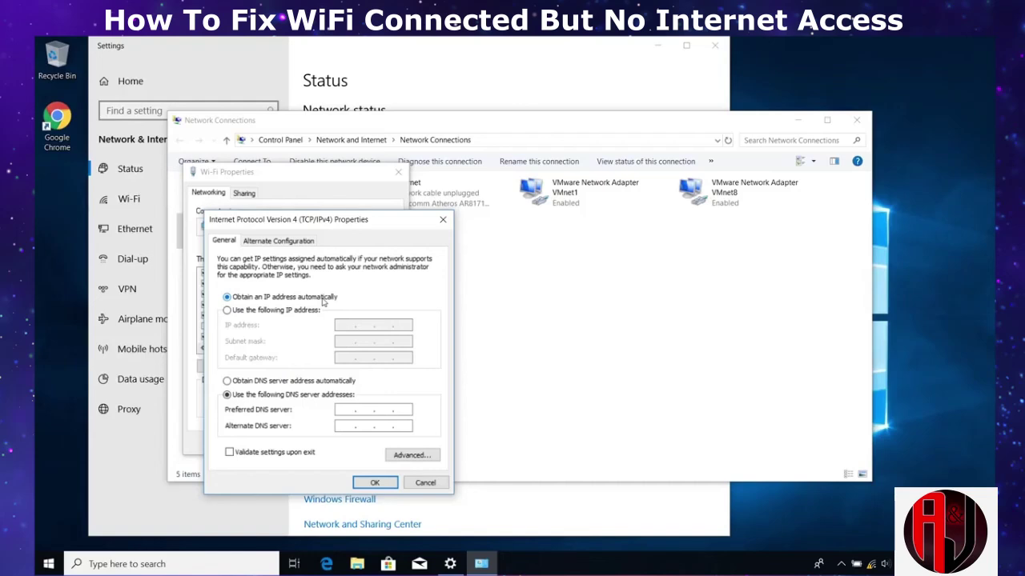
left_click(373, 483)
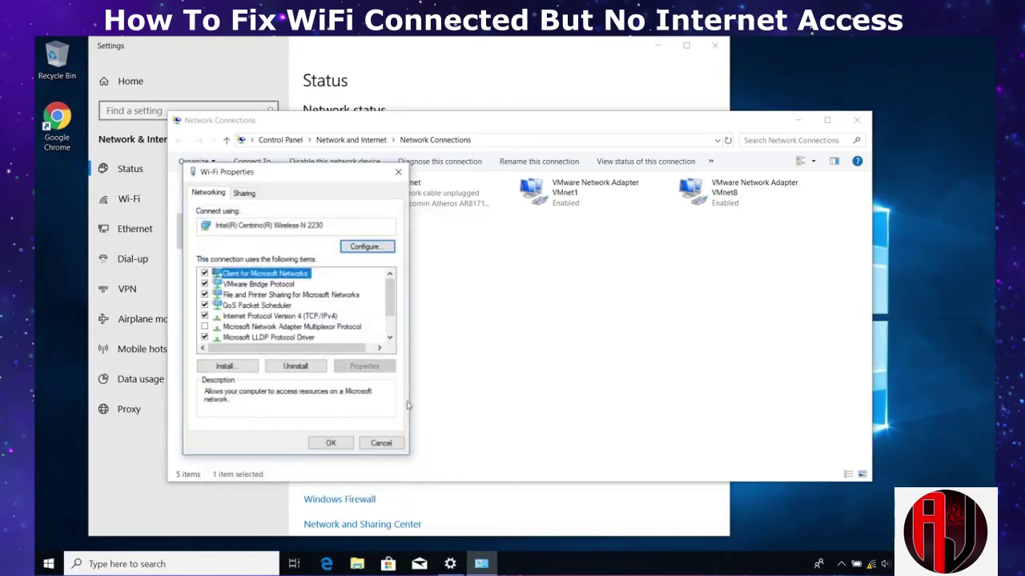
left_click(330, 442)
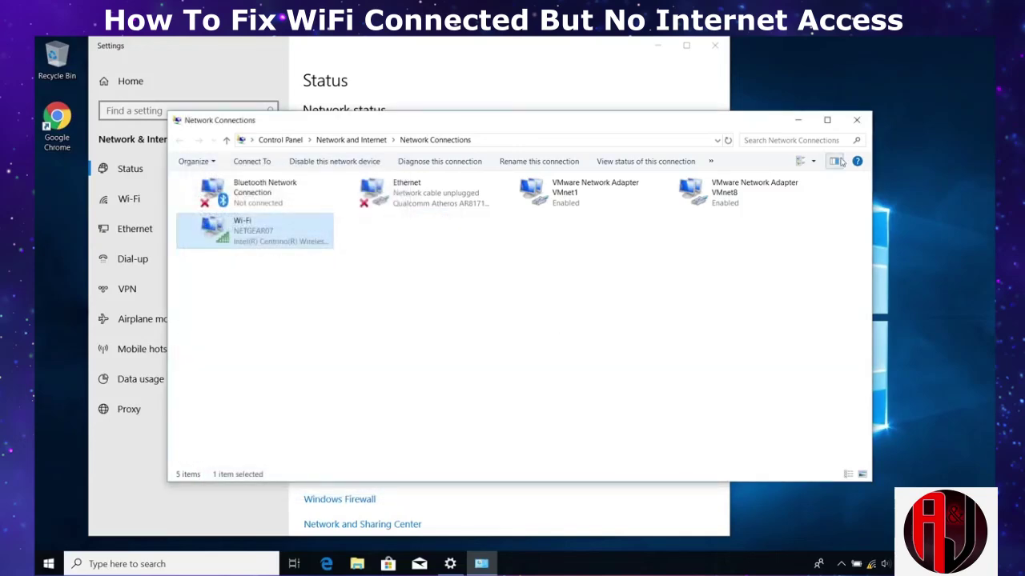
left_click(856, 120)
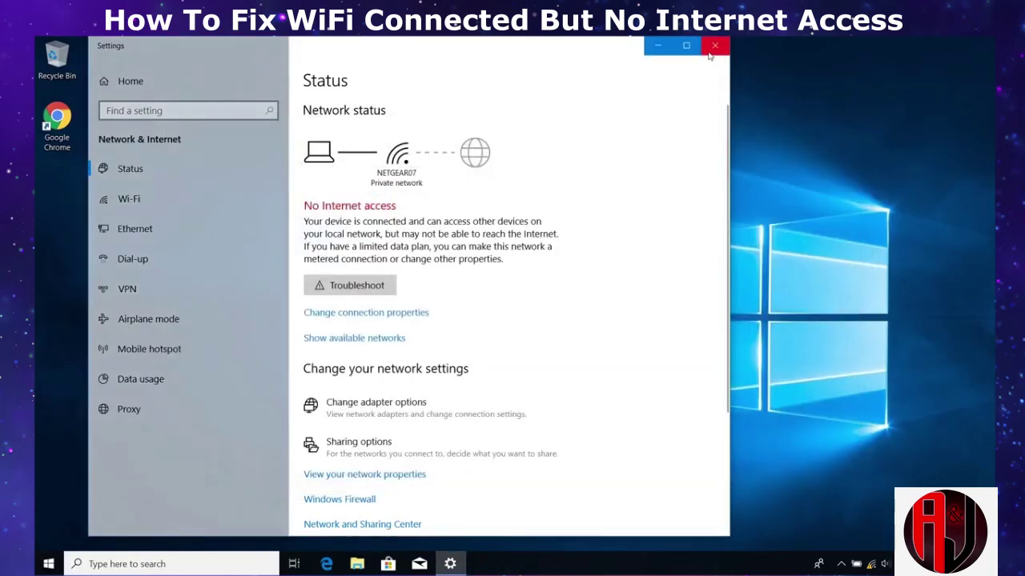
left_click(709, 54)
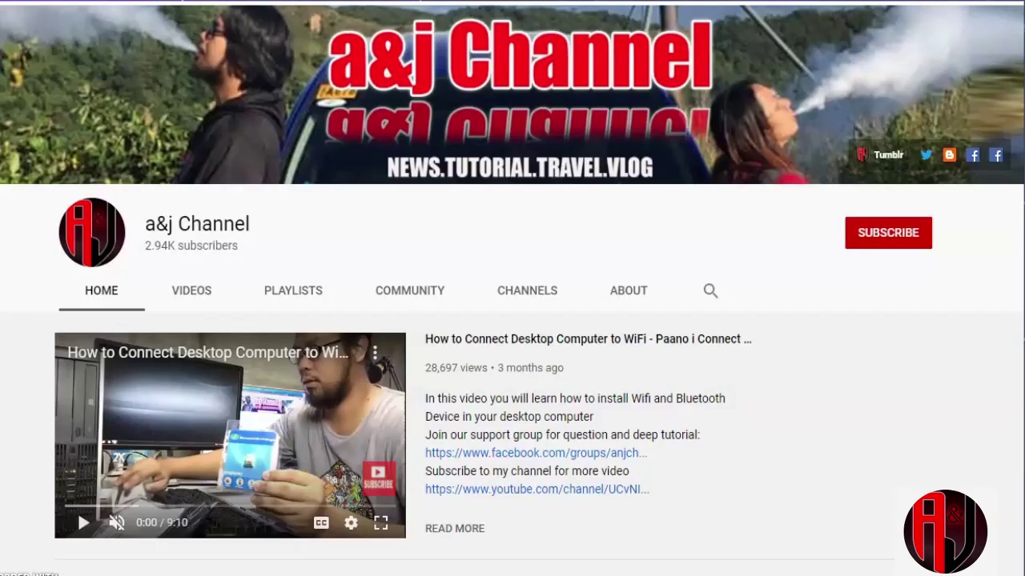
- Subscribe to the a&j Channel on its YouTube page
left_click(880, 232)
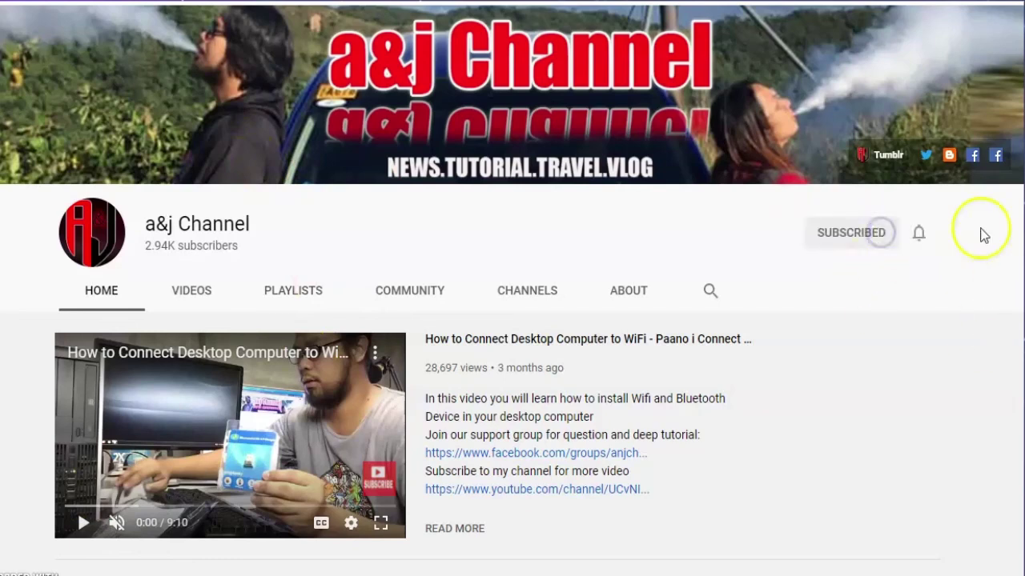